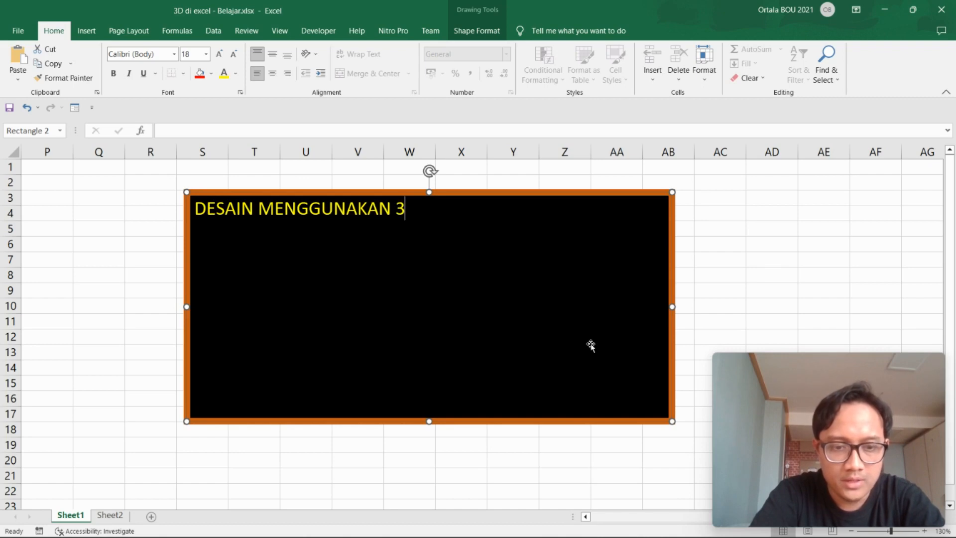
Complete the text box heading so it reads "DESAIN MENGGUNAKAN 3D MODEL EXCEL:" and start a new line below it.
text(EL EXCEL)
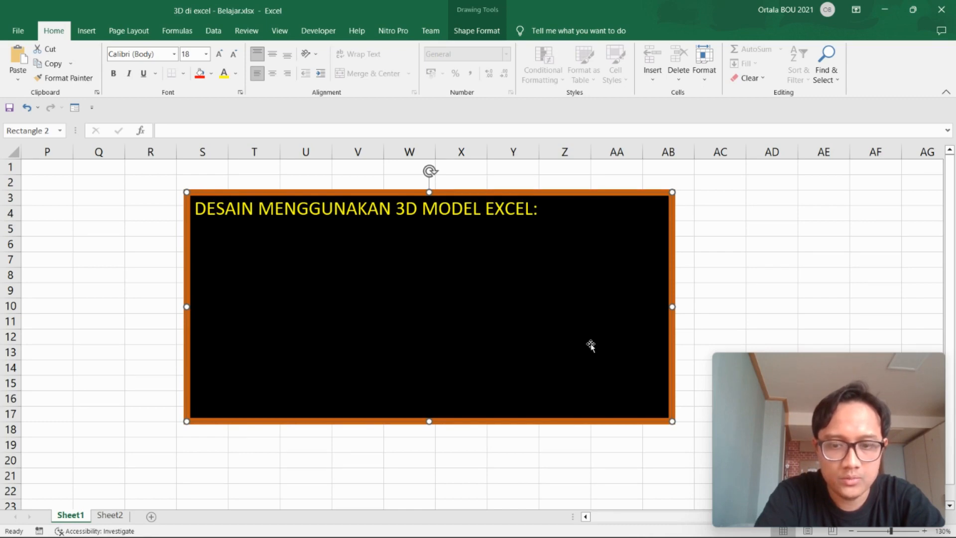
text(:)
key(Return)
Add the first list item "1. Background hutan" below the heading in the text box.
text(1.)
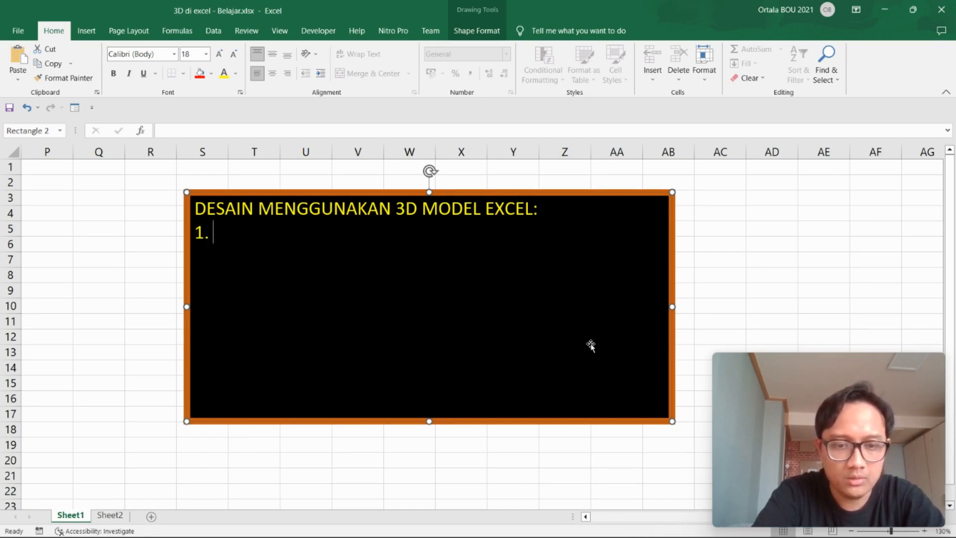
text( b)
key(BackSpace)
text(Backg)
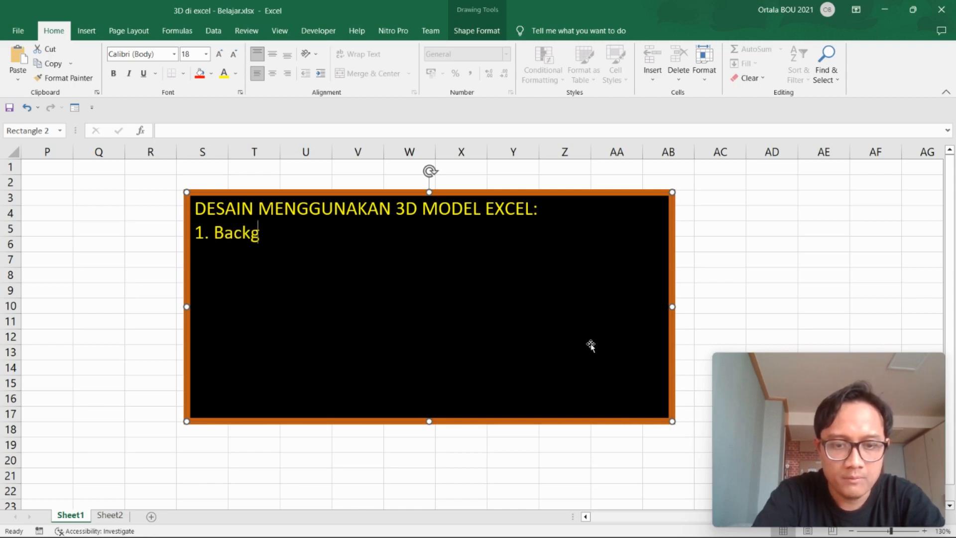
text(round huta)
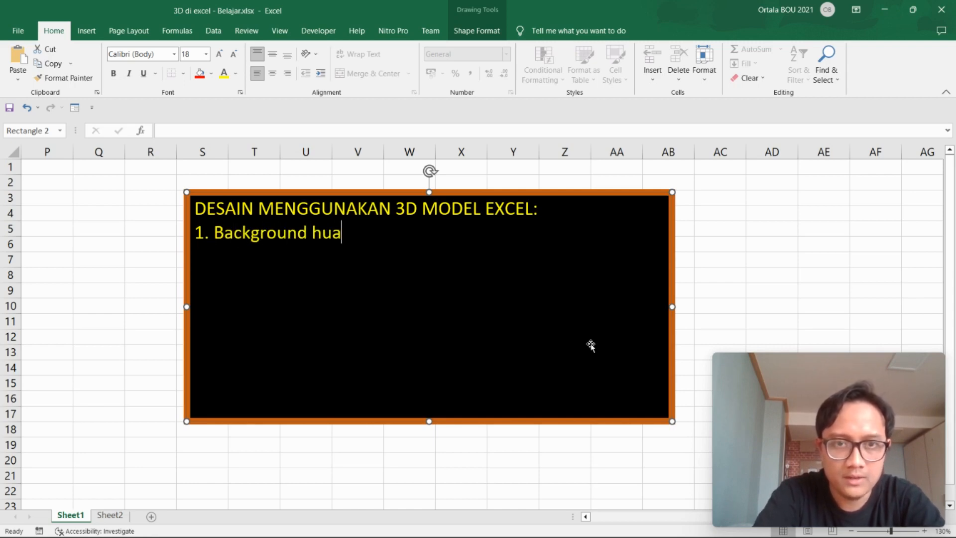
key(BackSpace)
text(tan)
key(Return)
Add the second list item "2. Foto anak yg sediak teriak" and begin the third numbered line.
text(2. )
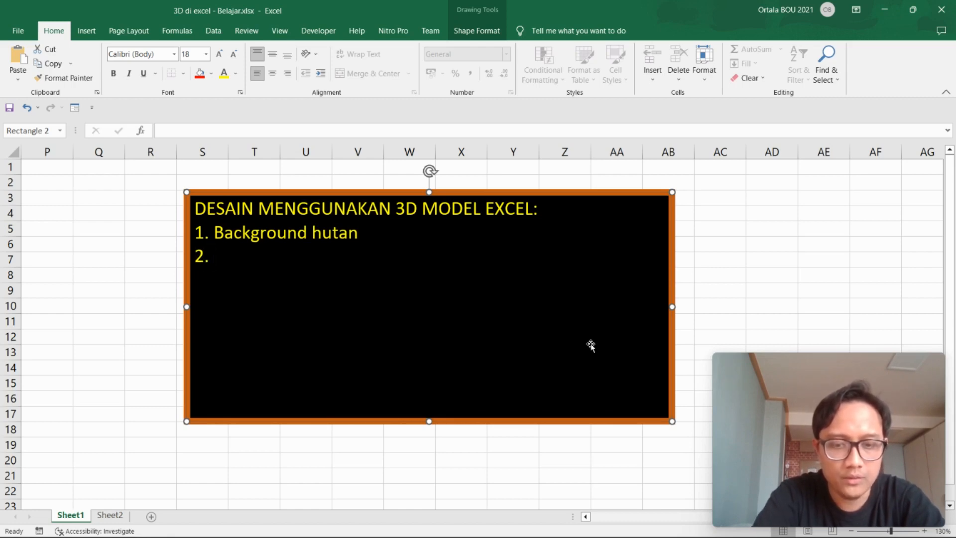
text(Foto anak)
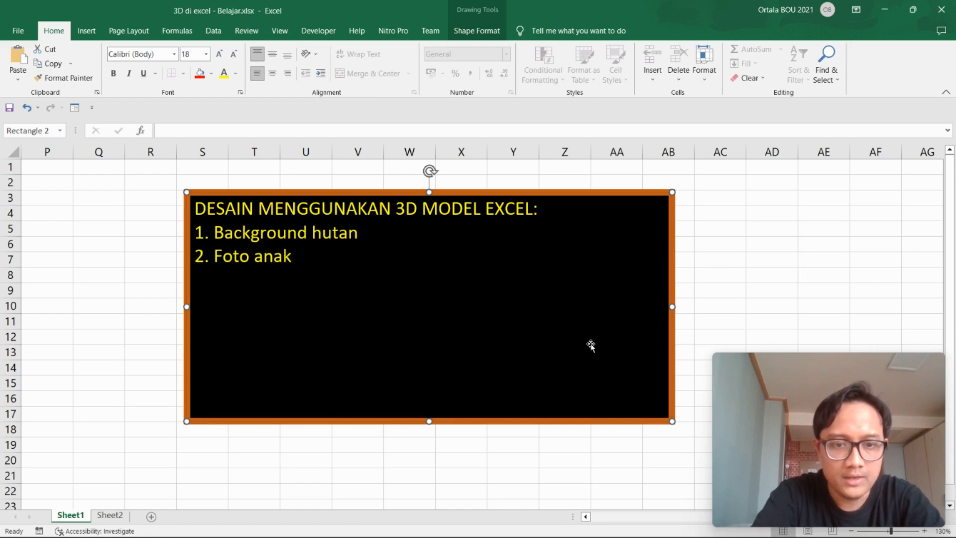
text( yg sediak )
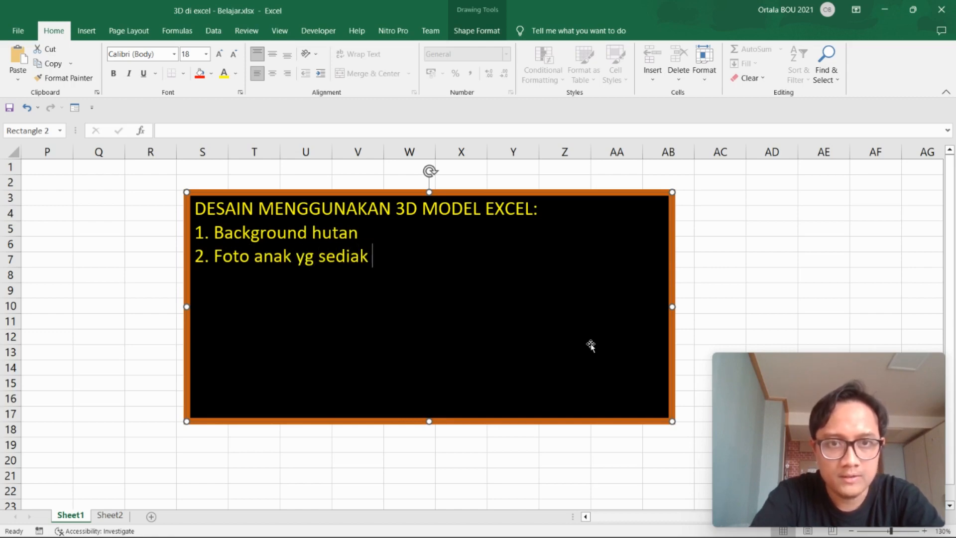
text(teriak3)
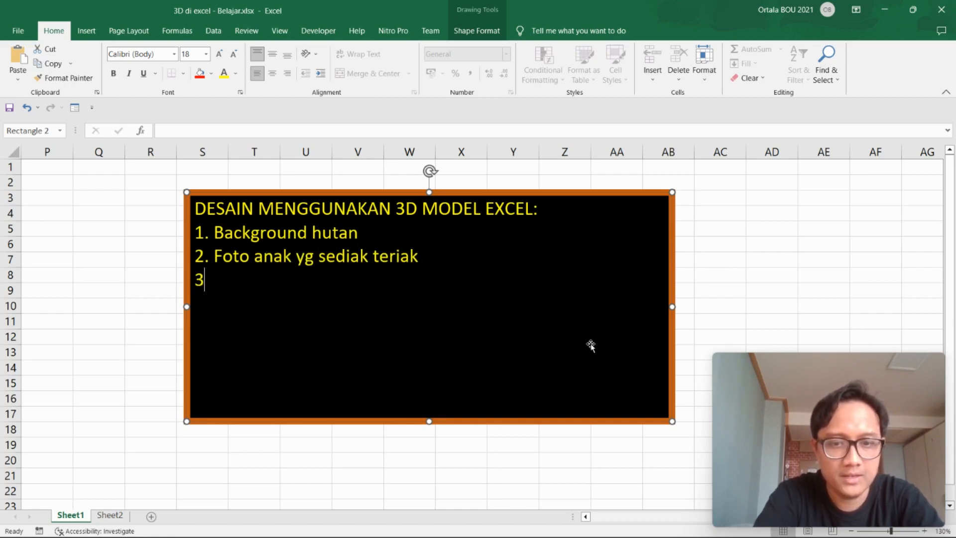
Complete the third list item as "3. Gambar 3D dinosaurus" and leave the text box.
text(. Gama)
key(BackSpace)
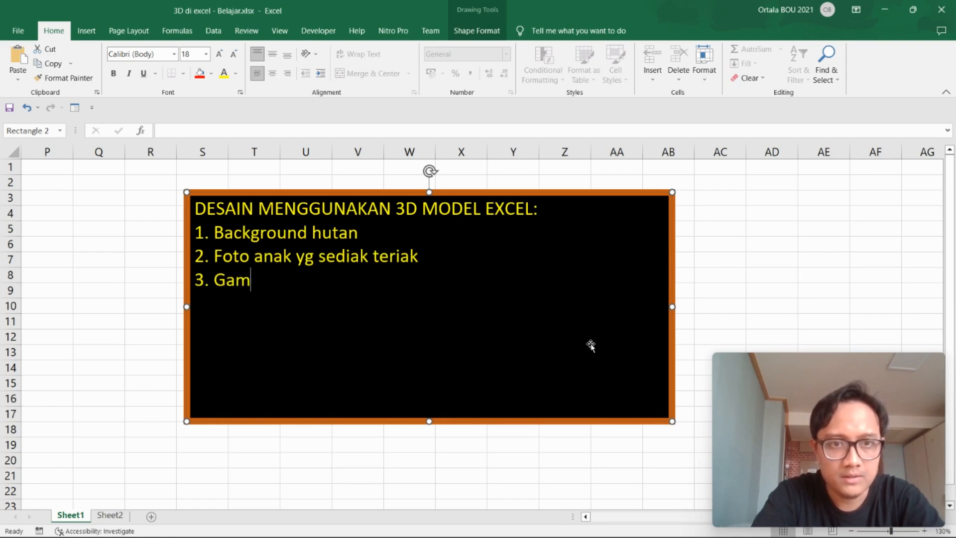
text(bar 3)
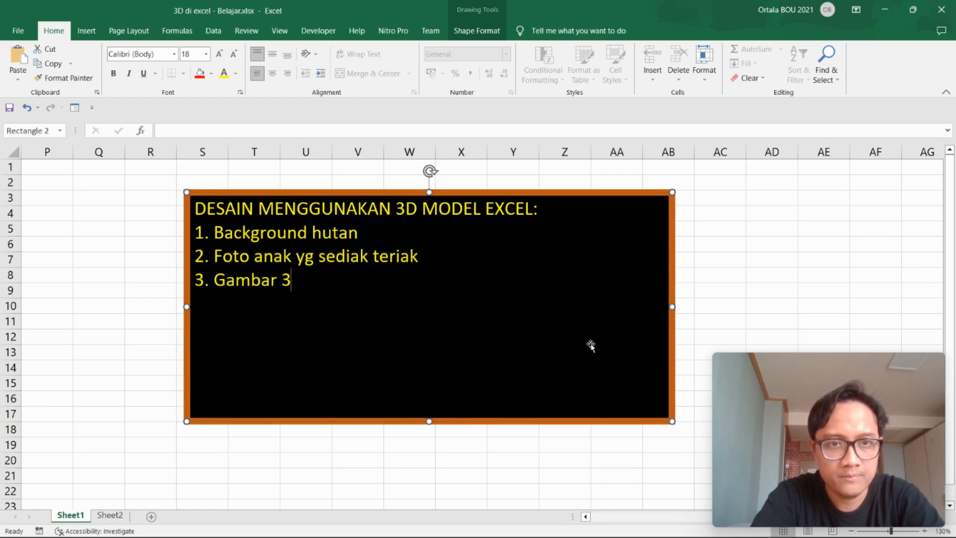
text(D dinosaur)
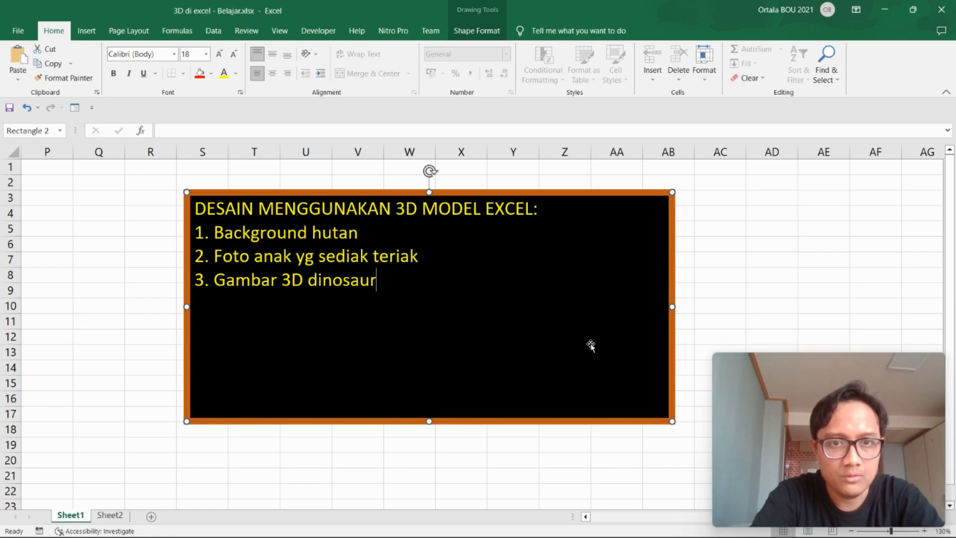
text(us)
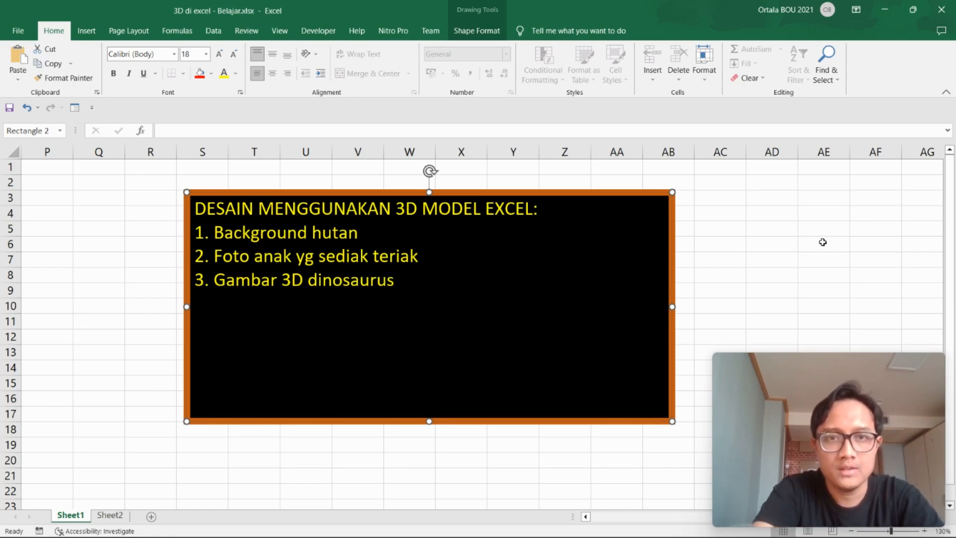
click(823, 242)
Draw a rectangle about 7.5 cm high and 10.7 cm wide on Sheet2, with its upper-left corner at the start of cell F3.
click(106, 518)
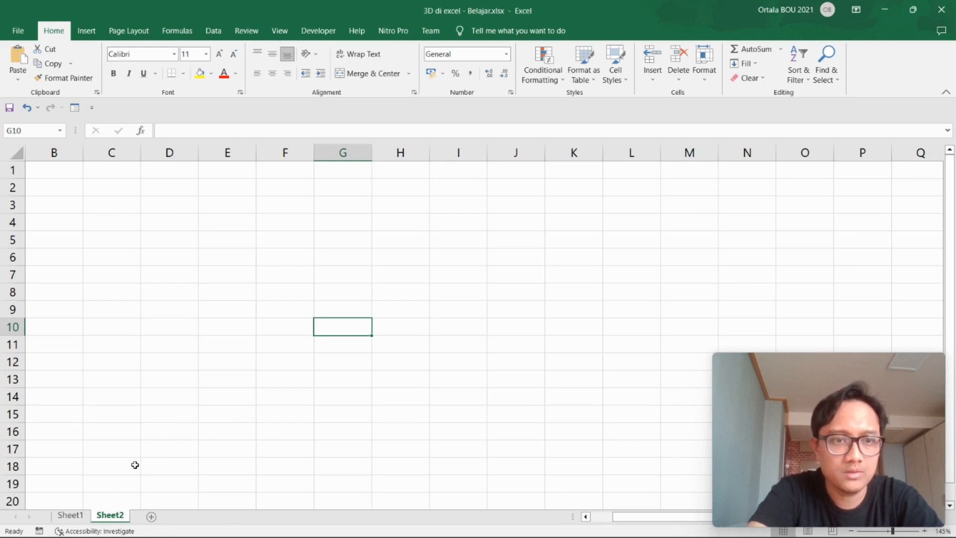
click(78, 518)
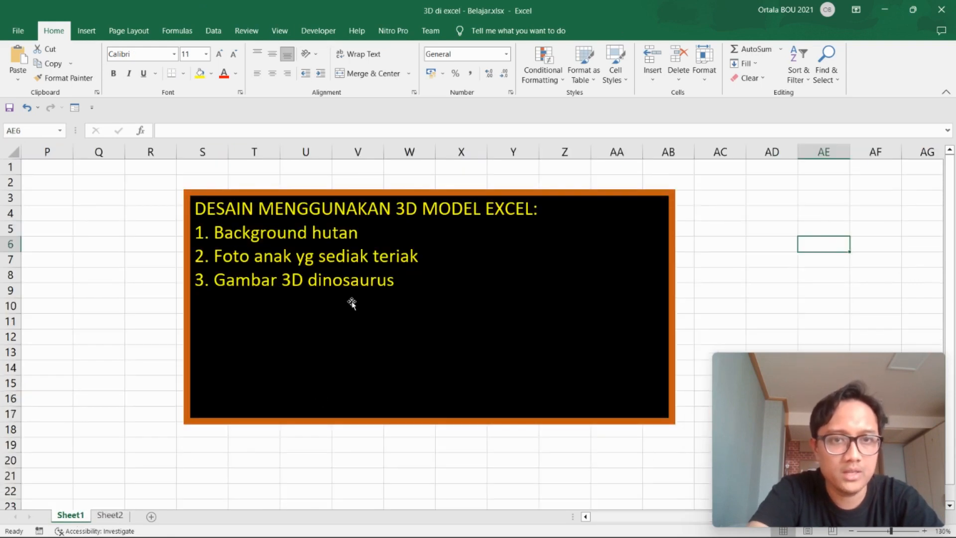
click(109, 516)
click(363, 262)
click(86, 31)
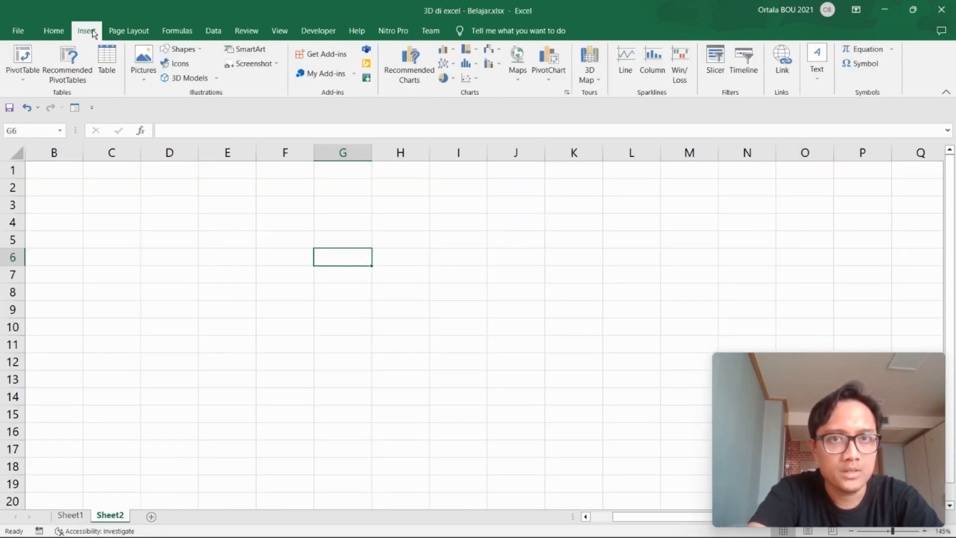
click(178, 50)
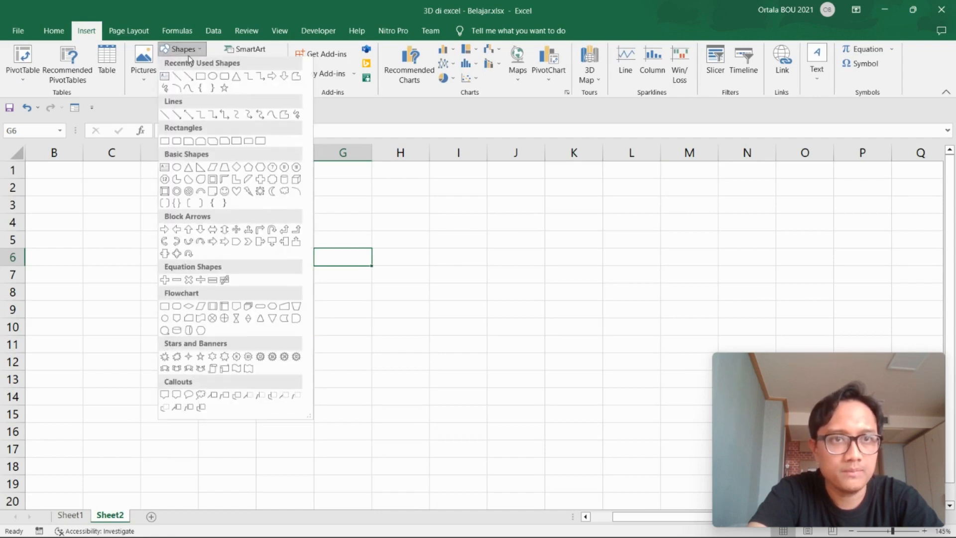
click(200, 80)
mouse_move(257, 205)
mouse_down()
mouse_move(340, 352)
mouse_move(634, 450)
mouse_move(623, 461)
mouse_up()
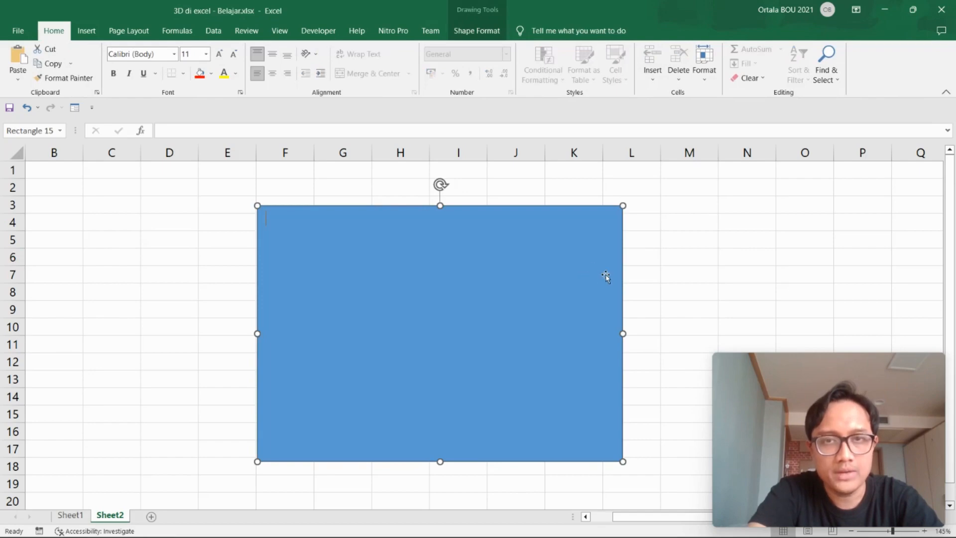
Set the rectangle's height to 90 cm.
click(479, 31)
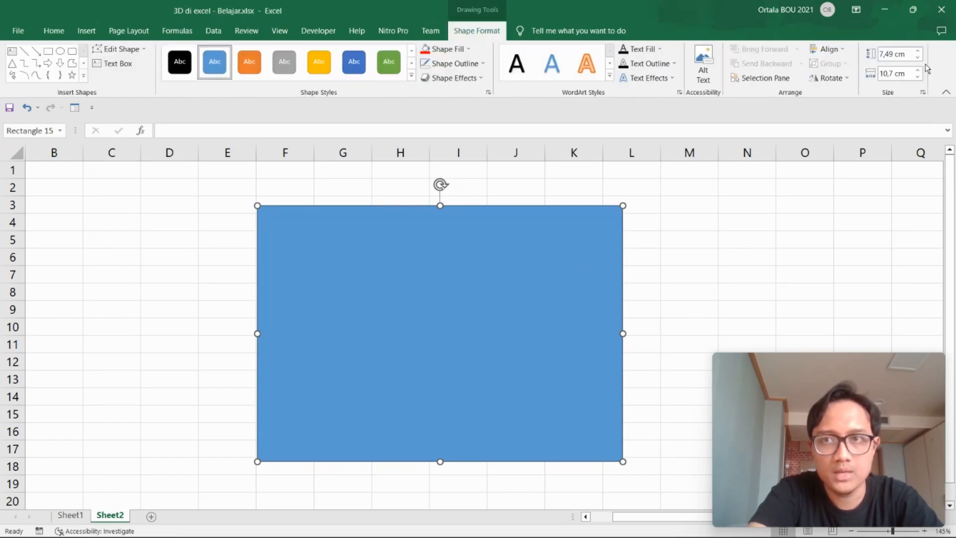
click(888, 56)
drag(896, 53, 869, 55)
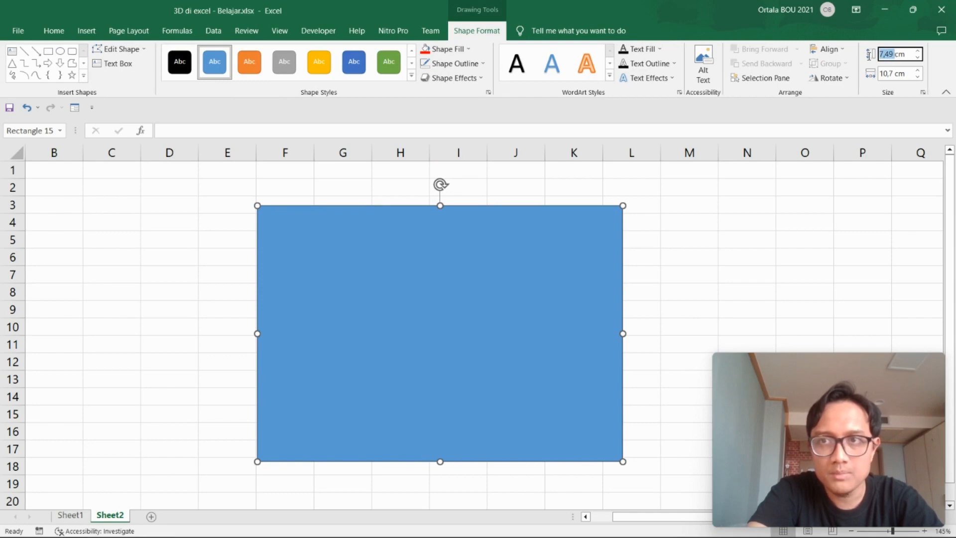
text(90)
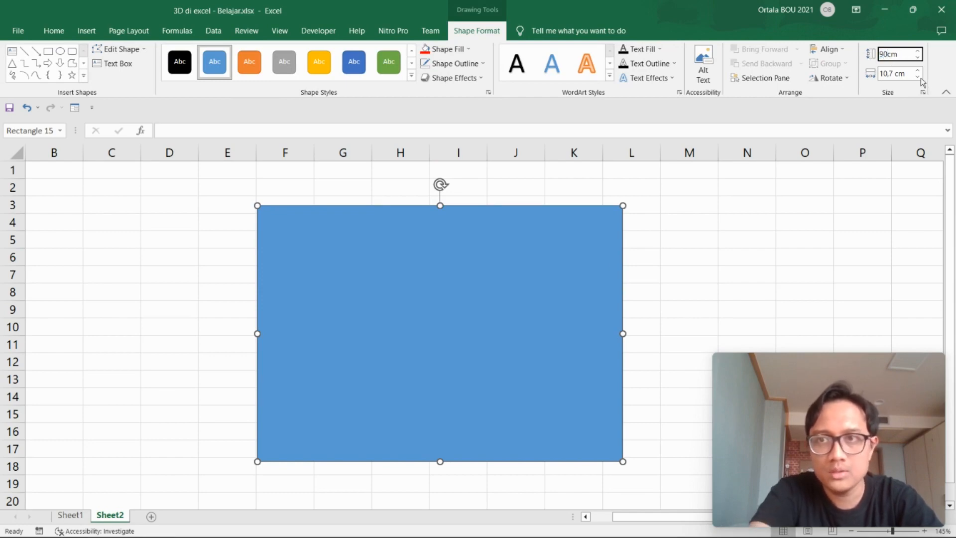
click(895, 74)
double_click(892, 70)
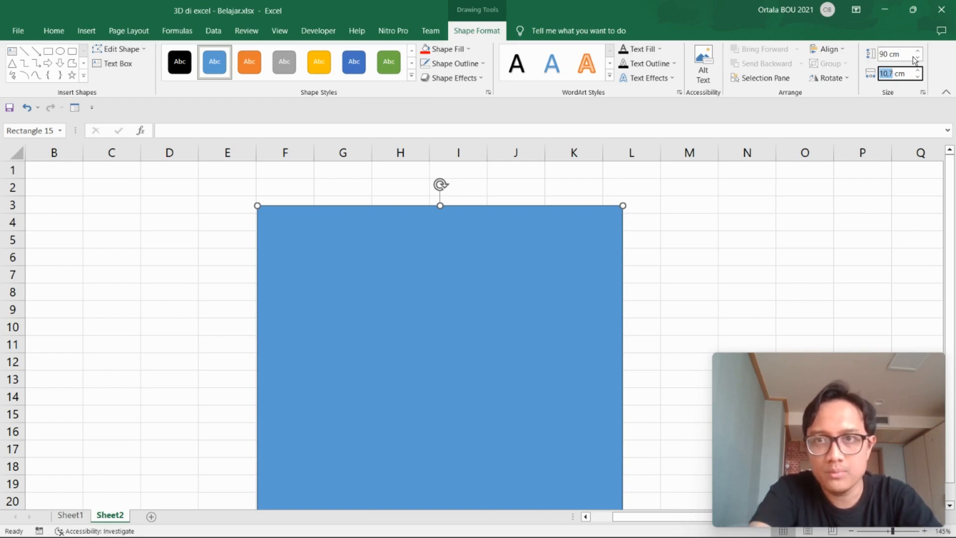
Set the rectangle's height to 9 cm and its width to 12 cm, and deselect it.
click(891, 55)
text(9)
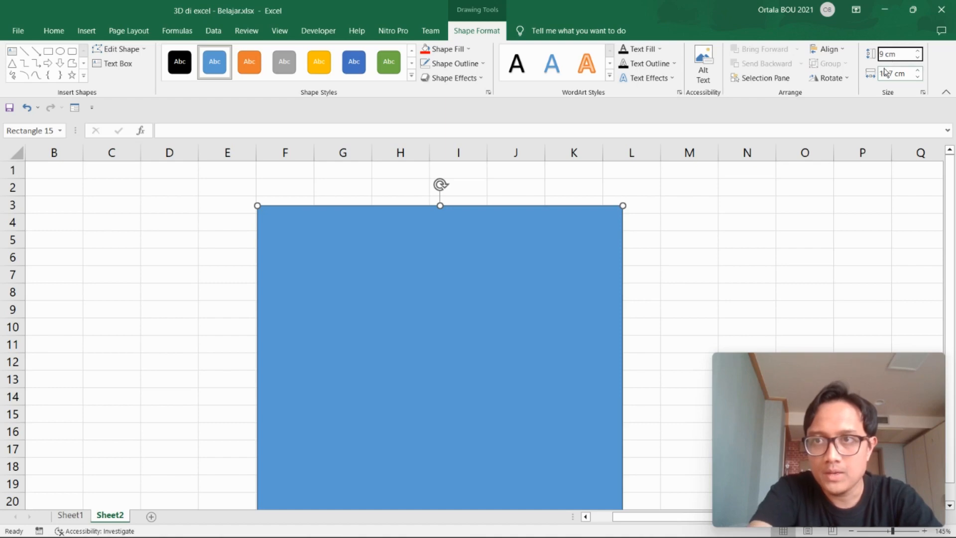
click(892, 73)
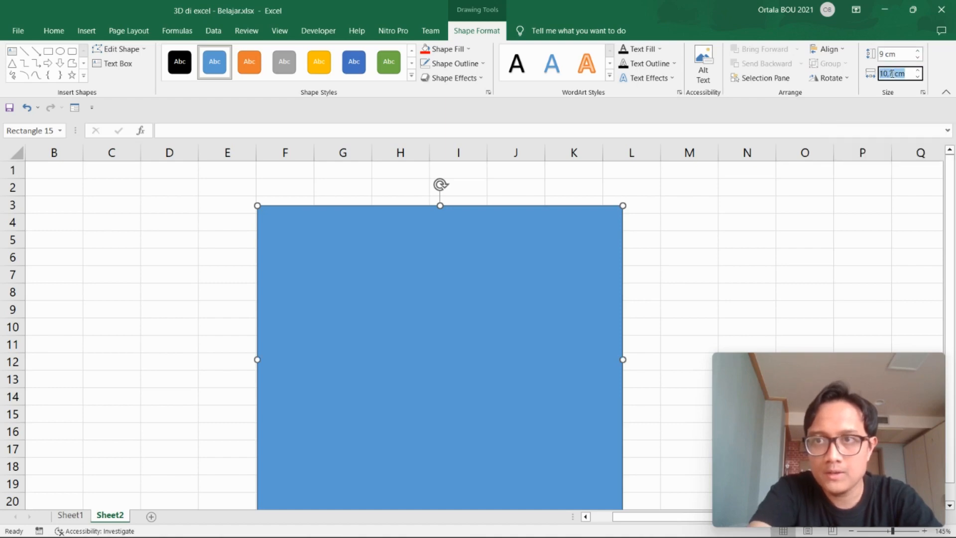
text(12)
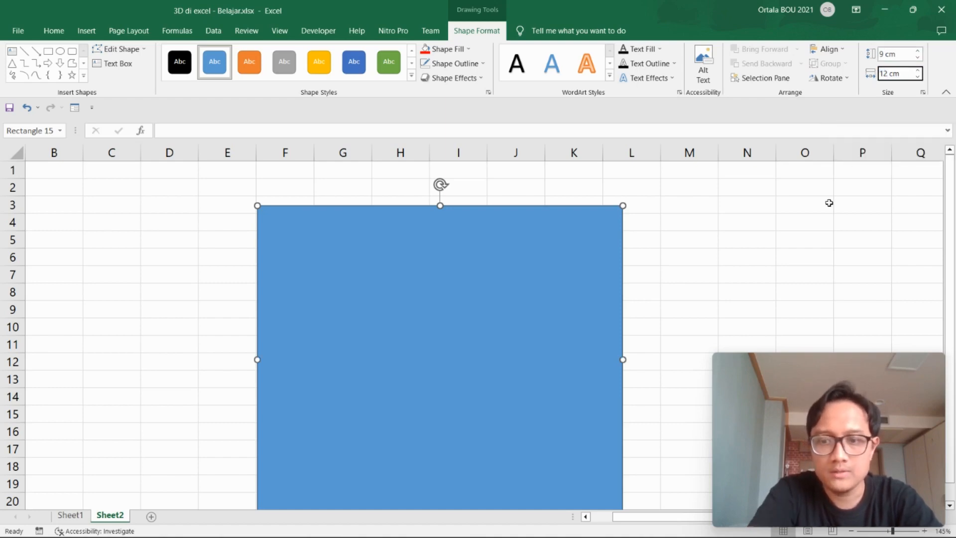
key(Return)
click(805, 239)
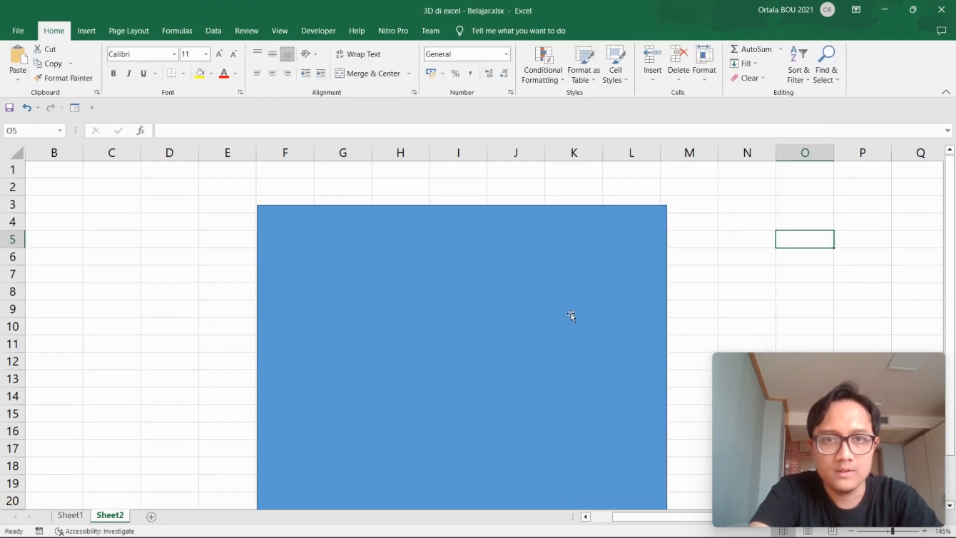
Move the rectangle up and to the left so it covers about columns D to K, starting in row 2.
scroll(571, 316, down, 2)
drag(531, 318, 447, 304)
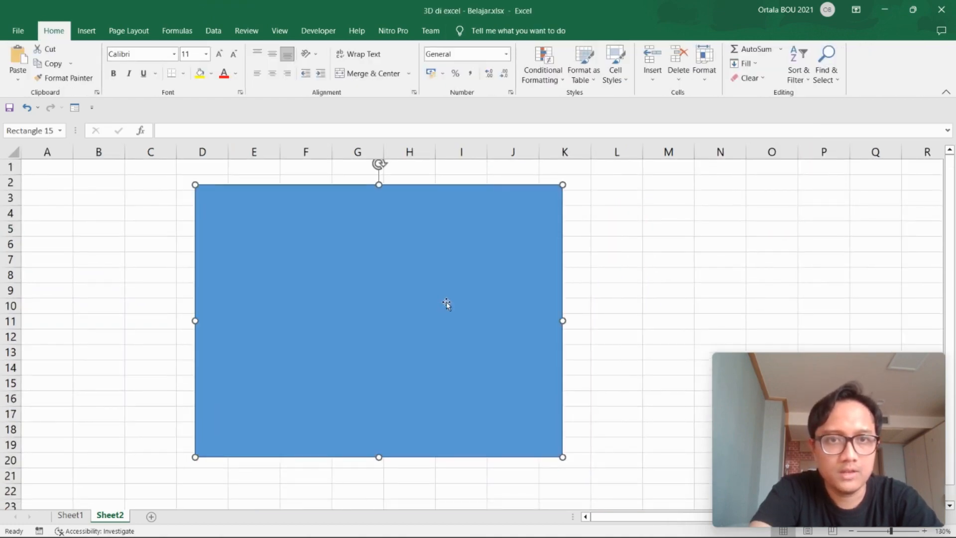
click(627, 258)
Fill the rectangle with the picture file Jungle.jpg from the 3D di Excel folder and deselect it.
click(457, 263)
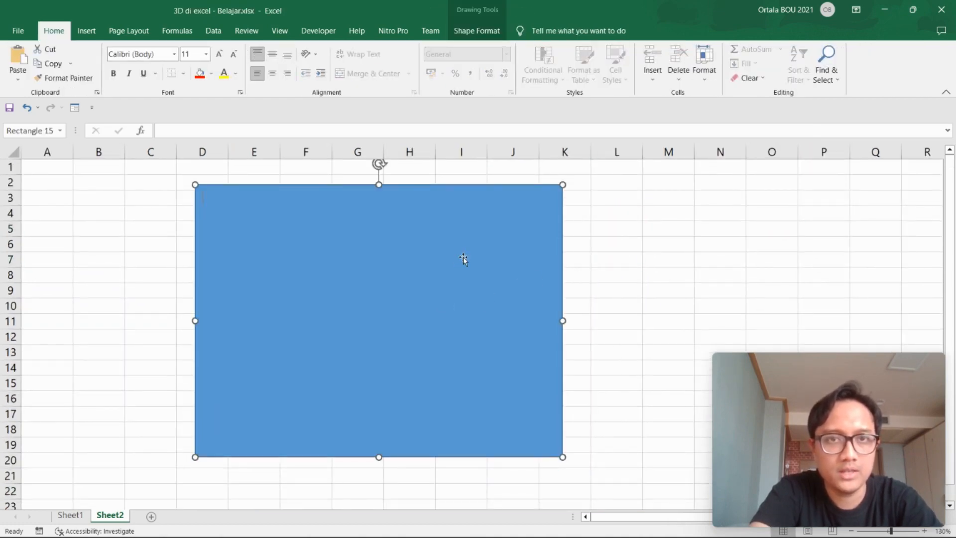
click(476, 31)
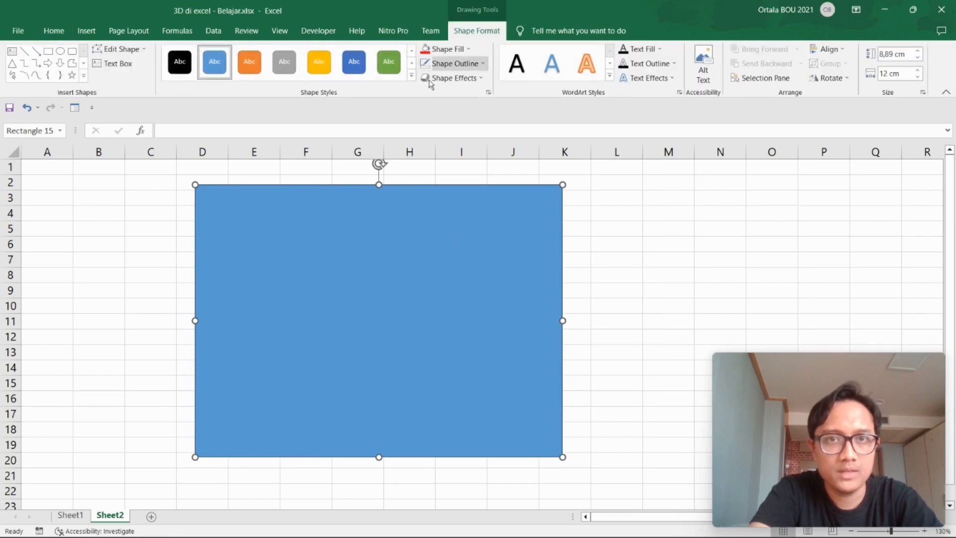
click(470, 49)
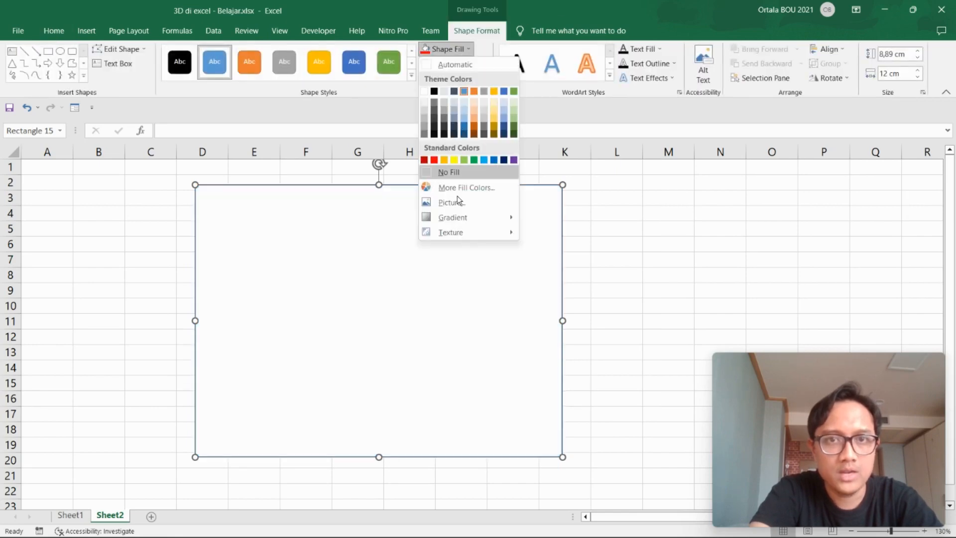
click(460, 202)
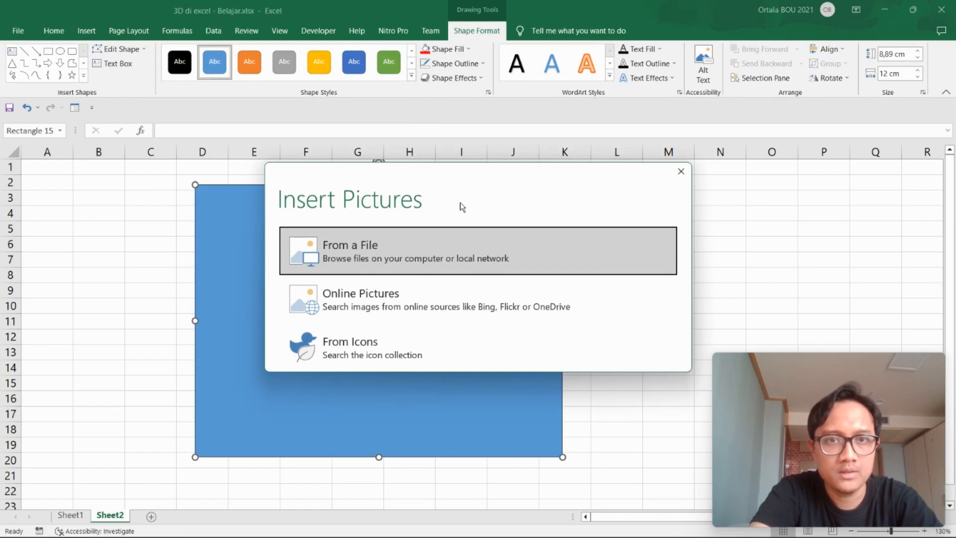
click(386, 248)
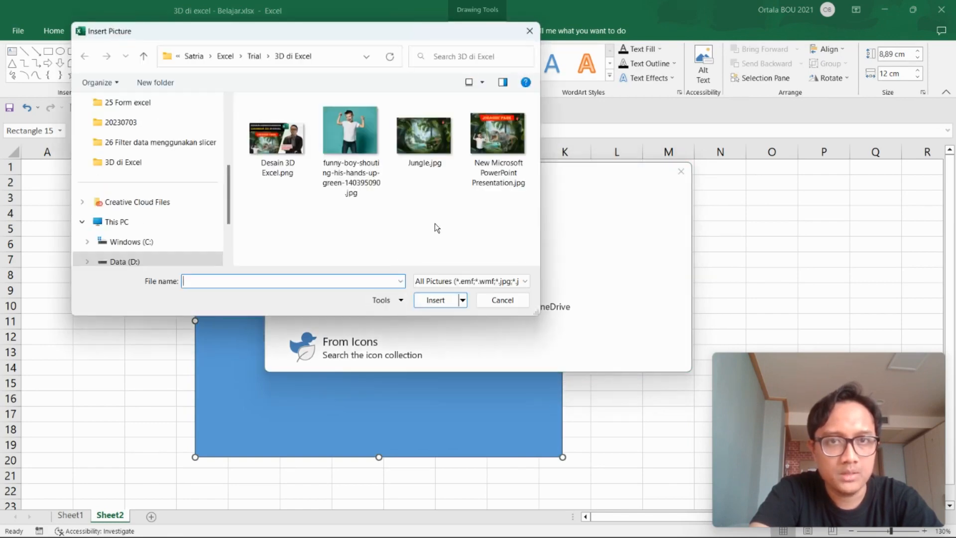
click(424, 136)
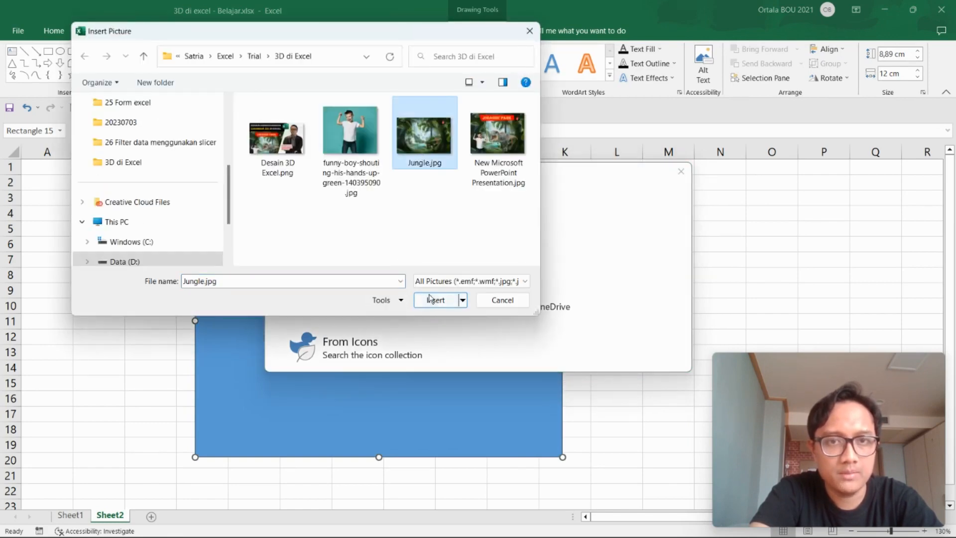
click(430, 299)
click(656, 251)
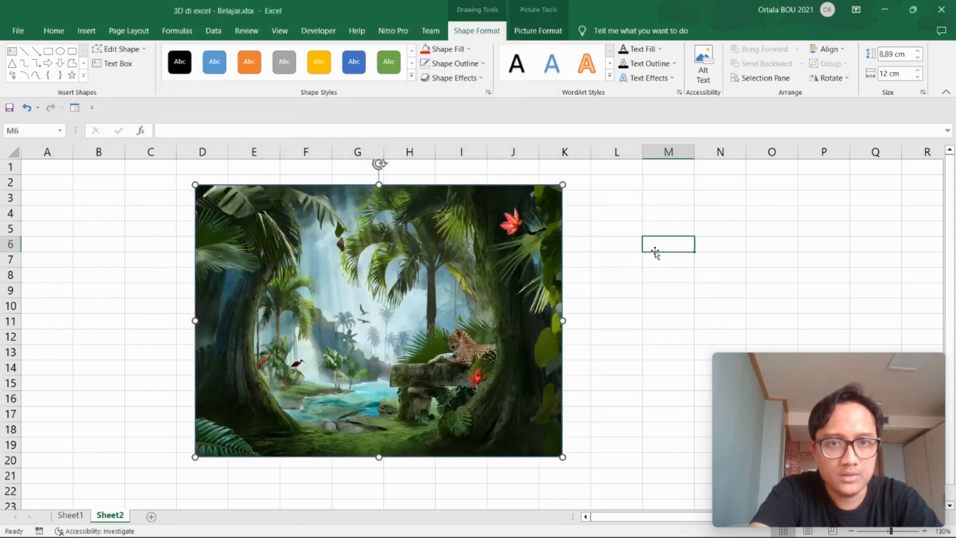
click(615, 260)
click(633, 311)
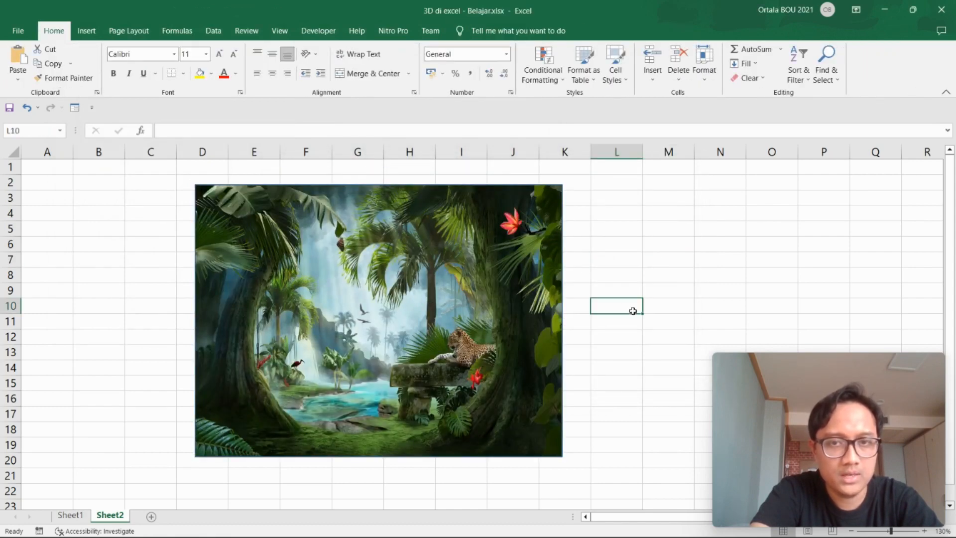
Insert the picture file funny-boy-shouting-his-hands-up-green-140395090.jpg from the 3D di Excel folder.
click(92, 32)
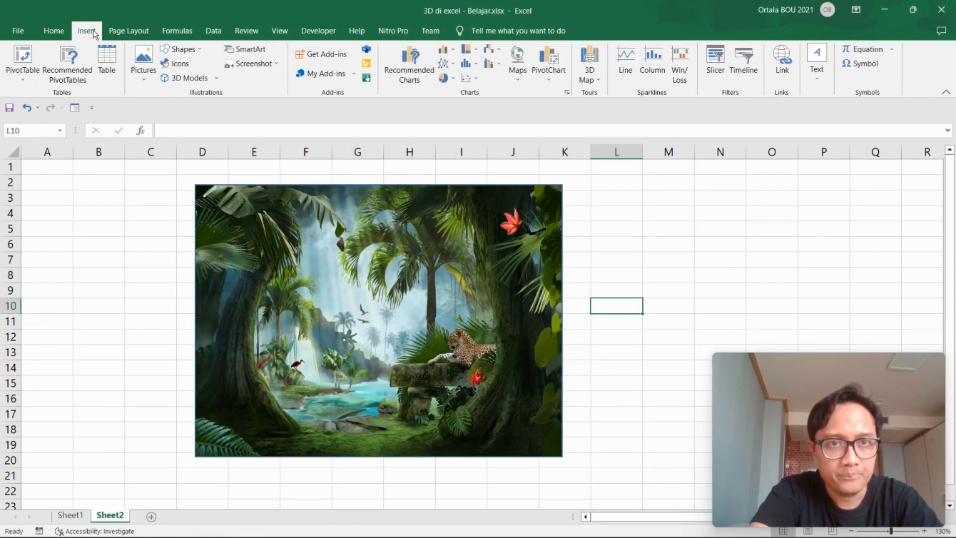
click(144, 65)
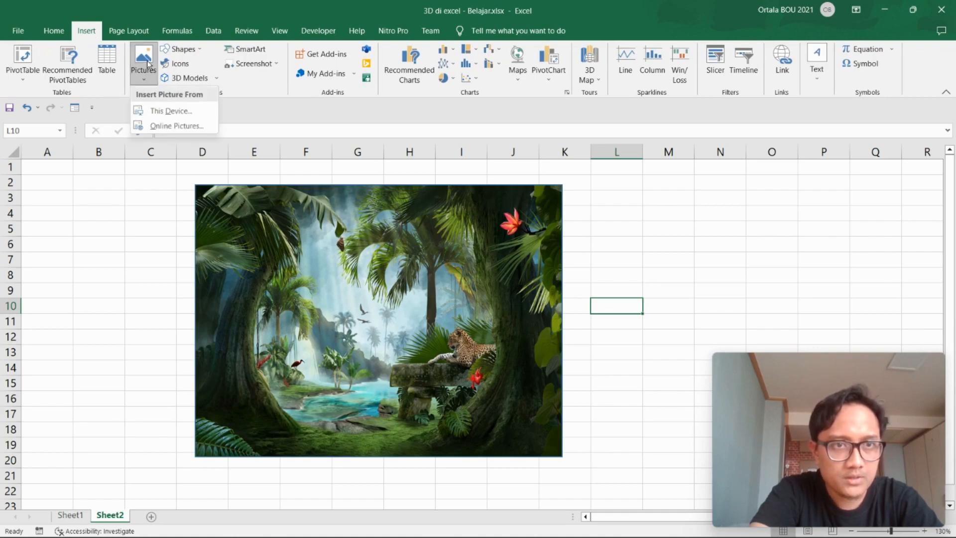
click(160, 114)
click(351, 142)
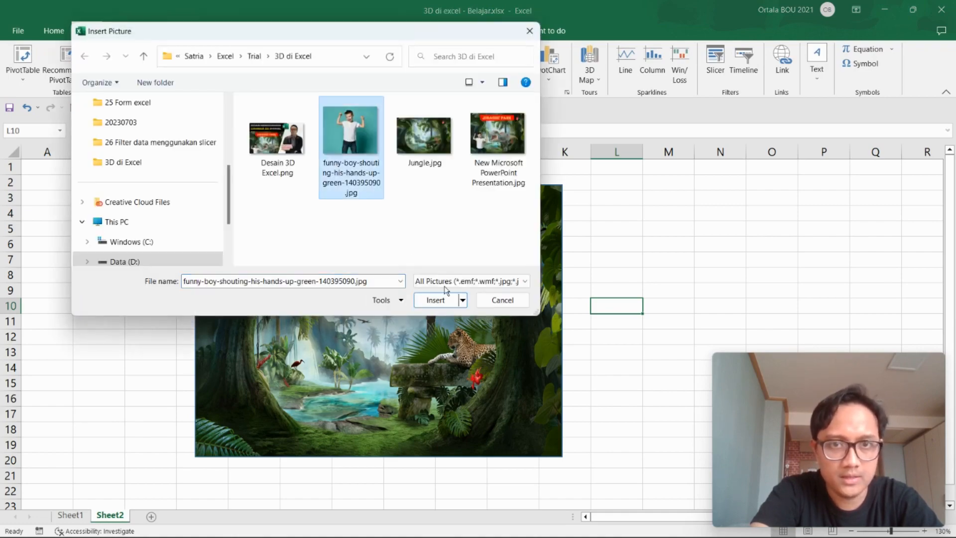
click(440, 301)
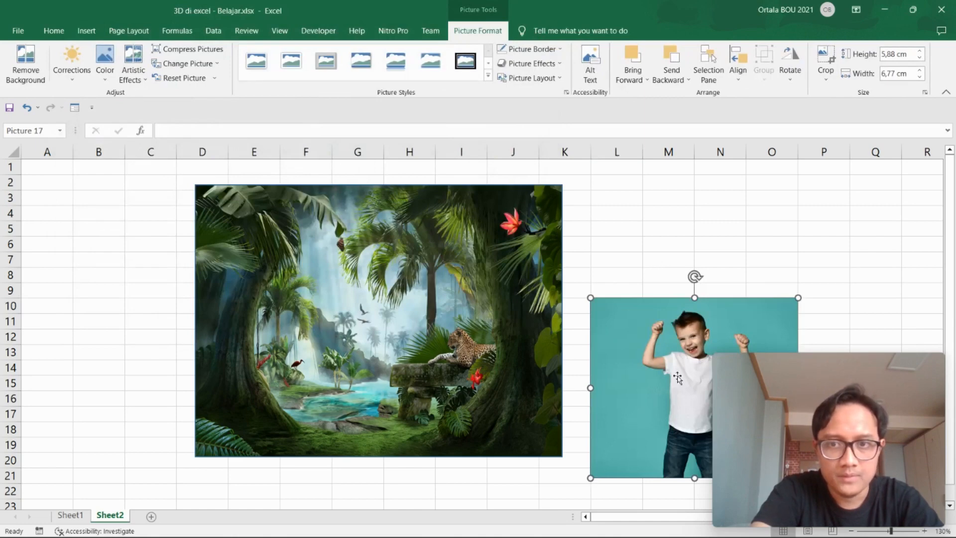
Move the boy picture over the upper-left part of the jungle picture, spanning about columns C to F, and keep it selected.
drag(620, 364, 314, 315)
scroll(431, 328, up, 2)
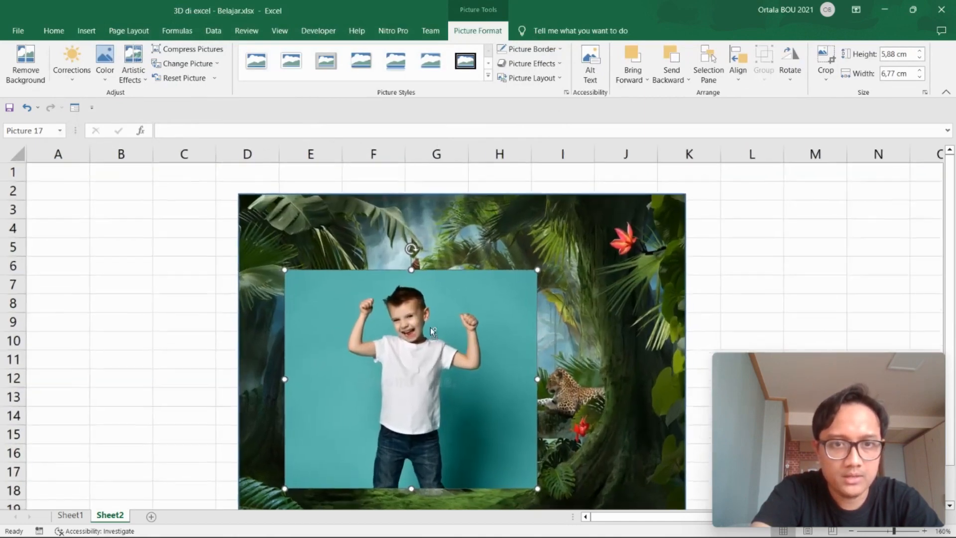
drag(467, 341, 349, 280)
scroll(871, 219, up, 1)
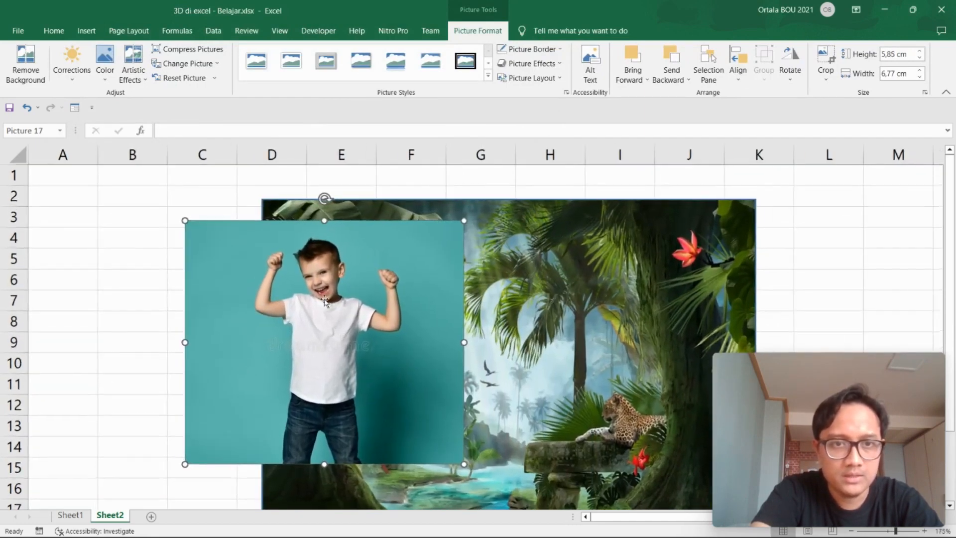
click(871, 219)
double_click(283, 289)
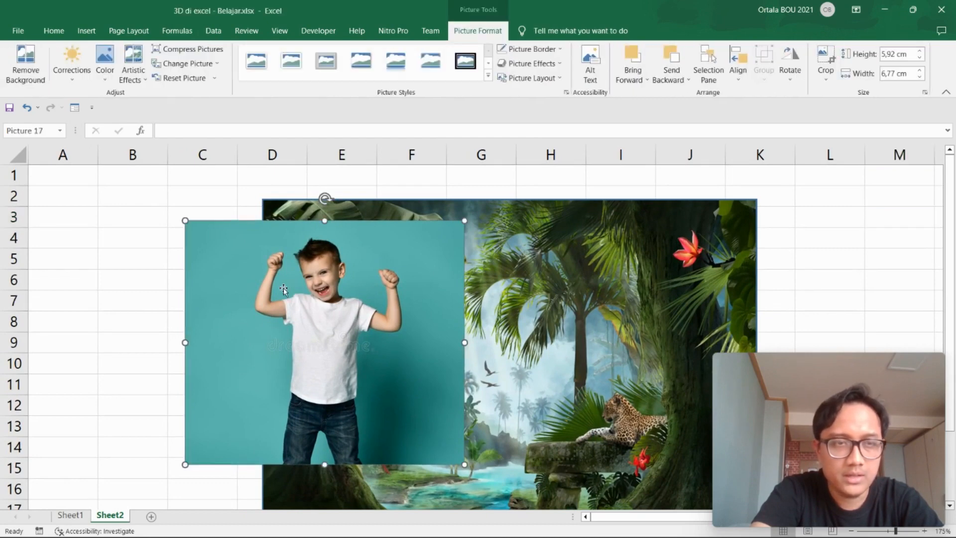
Start removing the boy picture's background and mark both trouser legs down to the picture's lower edge as areas to keep.
click(26, 64)
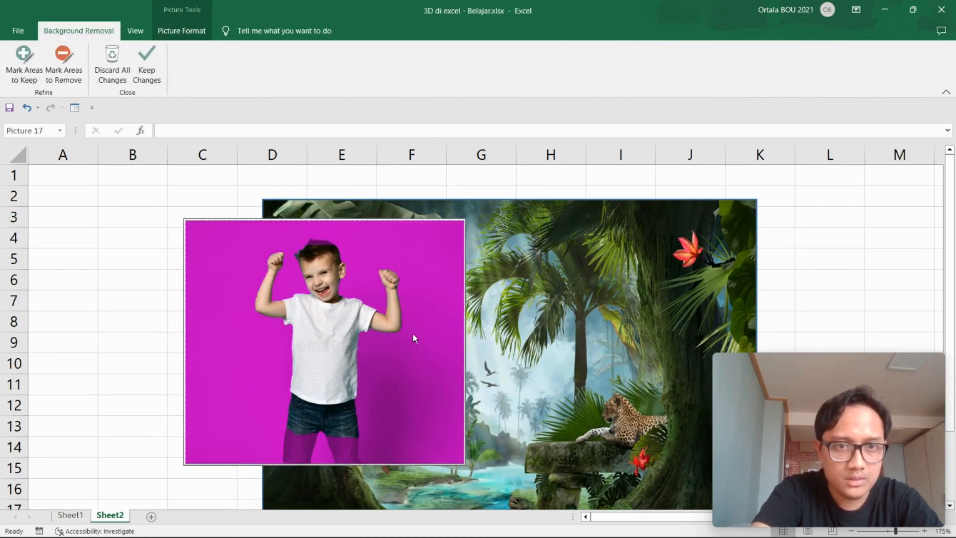
scroll(362, 378, up, 2)
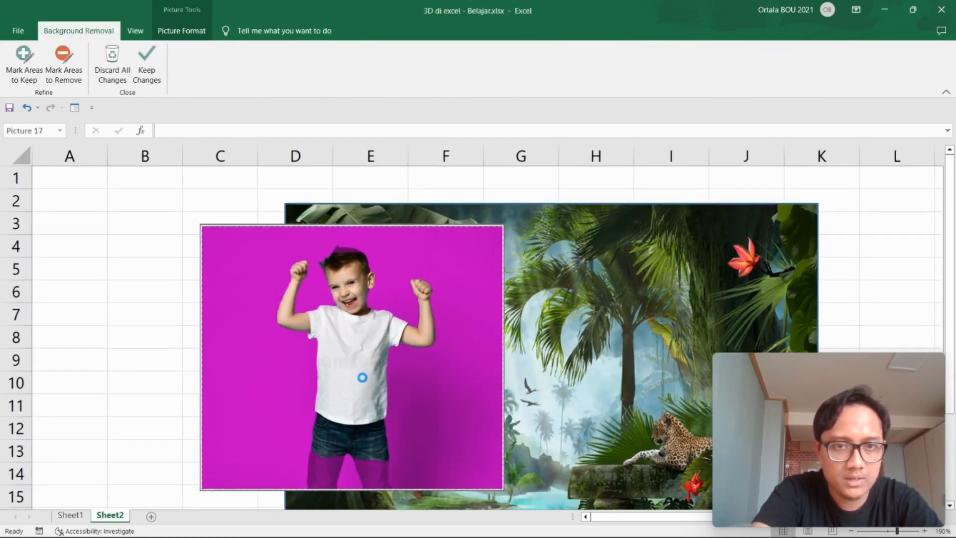
scroll(363, 378, up, 1)
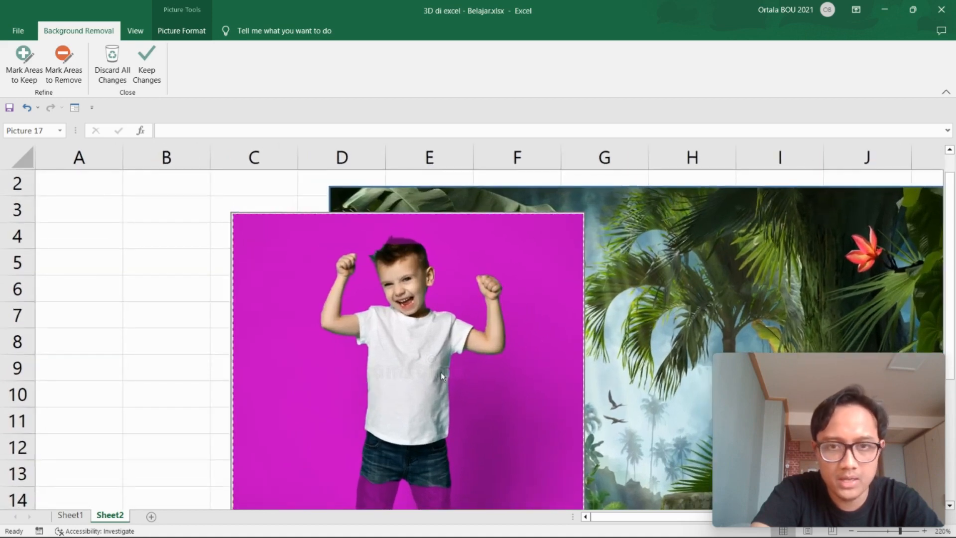
scroll(441, 372, down, 1)
scroll(326, 323, up, 1)
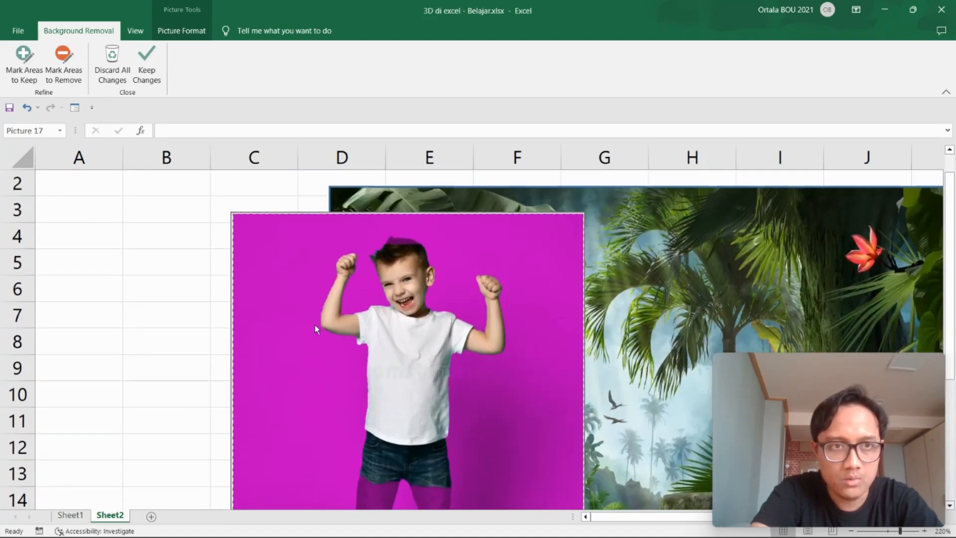
scroll(315, 324, down, 1)
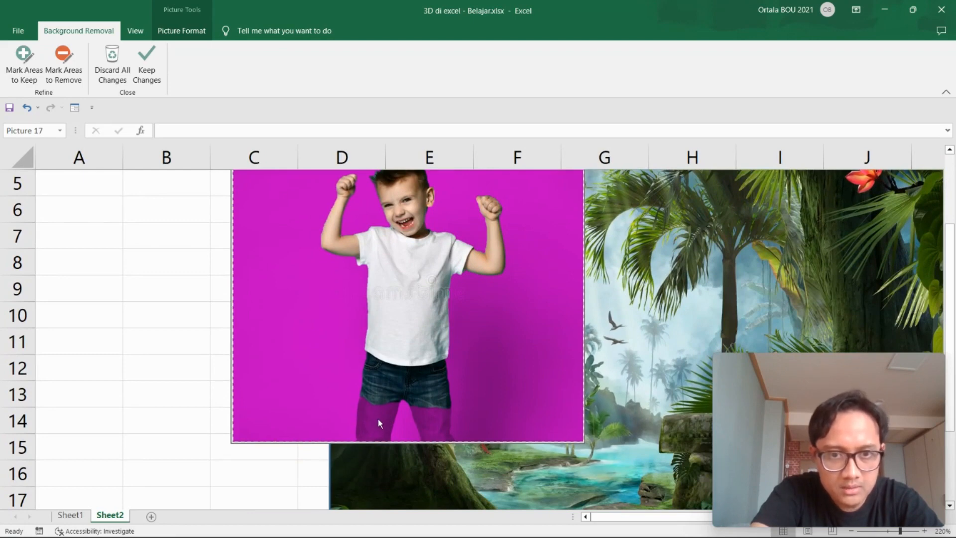
click(28, 70)
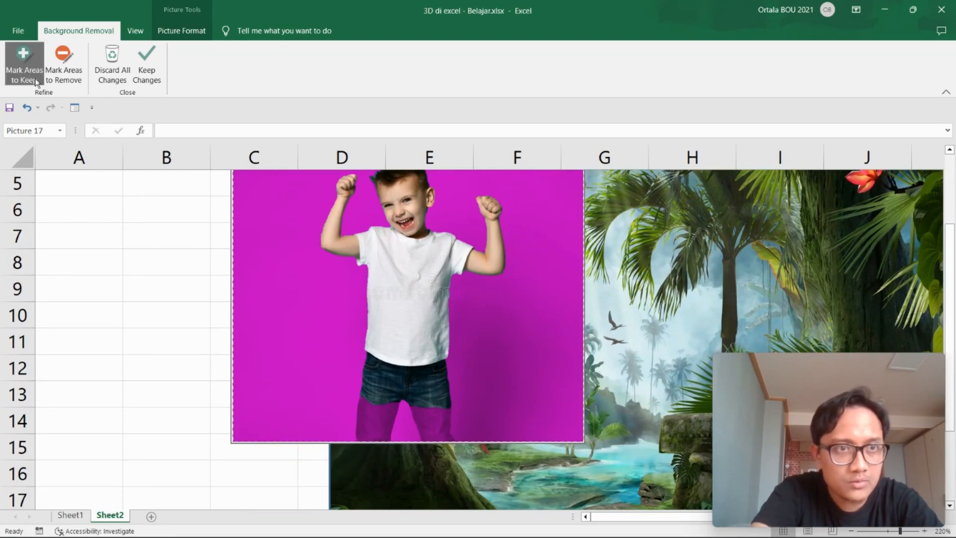
drag(388, 406, 379, 418)
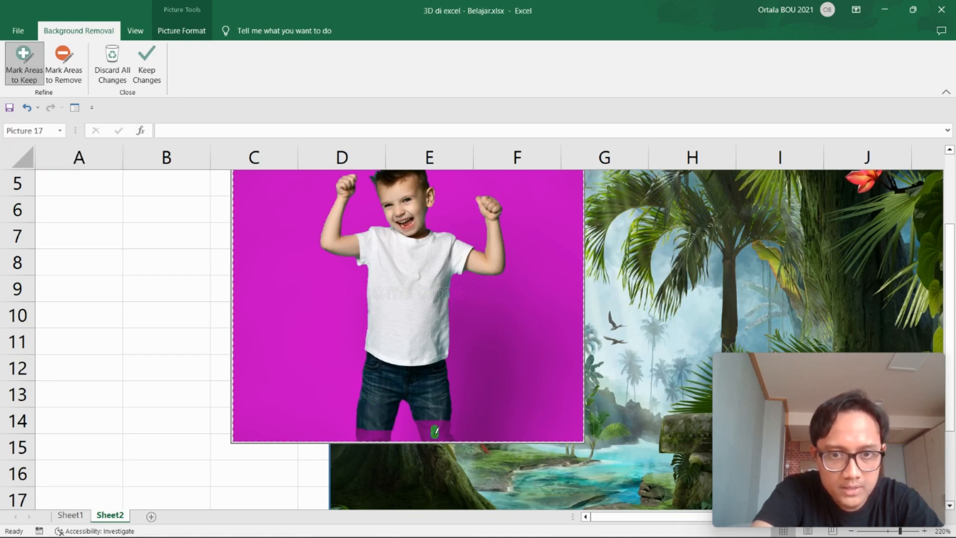
drag(435, 431, 435, 429)
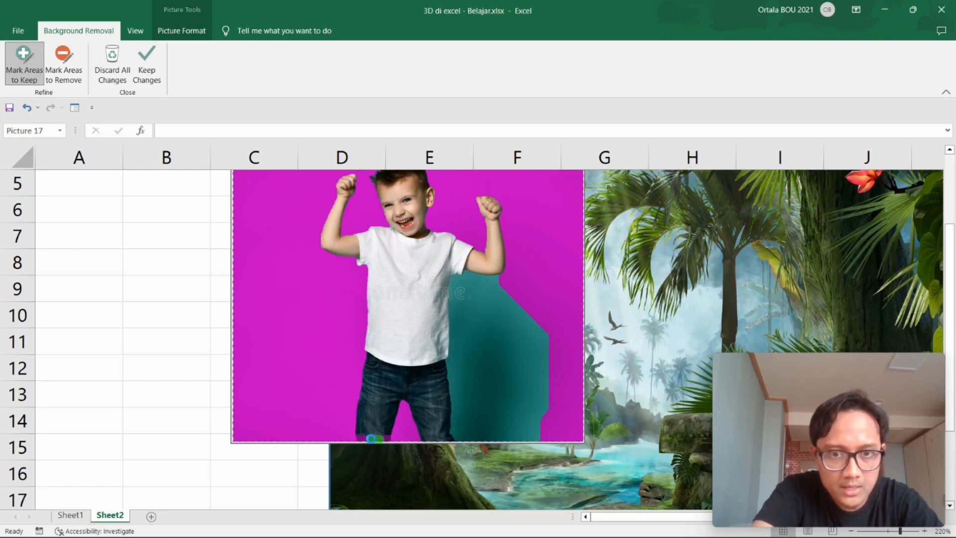
drag(371, 438, 373, 433)
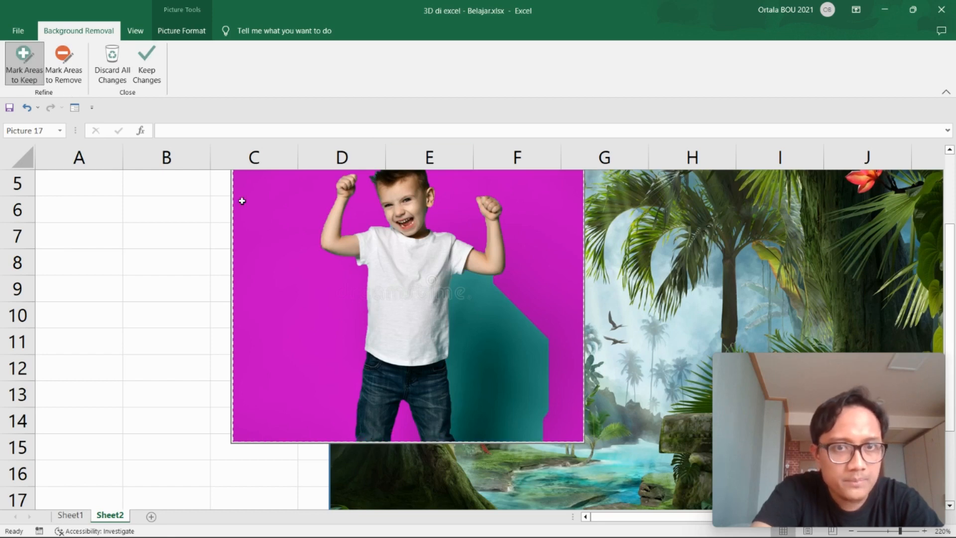
Mark the teal background patch beside the boy's body as an area to remove and keep the background removal changes.
scroll(241, 201, up, 2)
scroll(415, 267, up, 2)
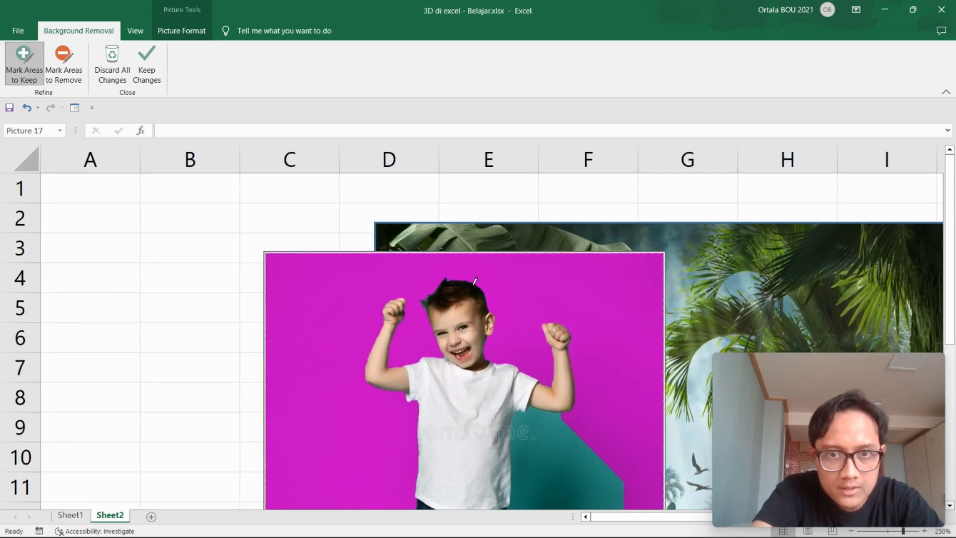
scroll(457, 283, down, 3)
scroll(475, 283, down, 2)
scroll(474, 283, up, 2)
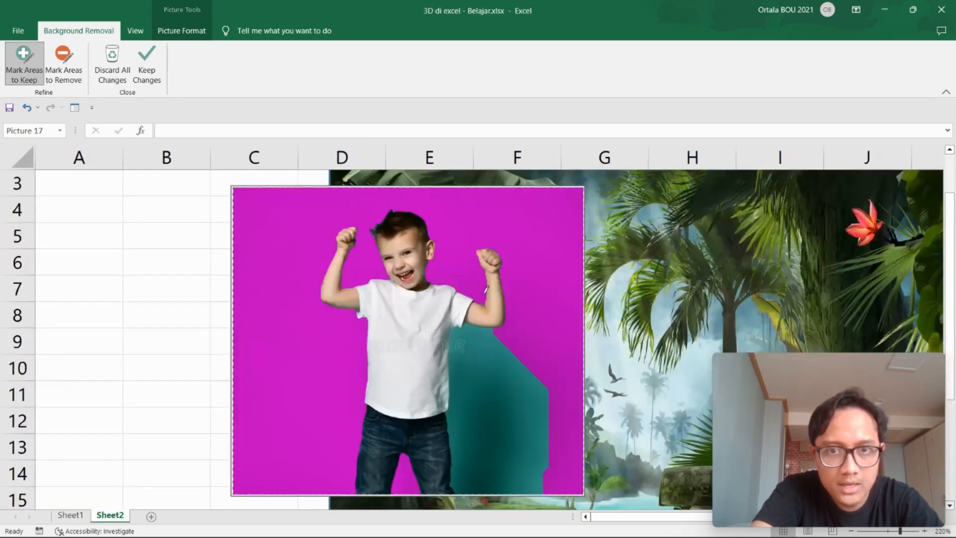
click(70, 62)
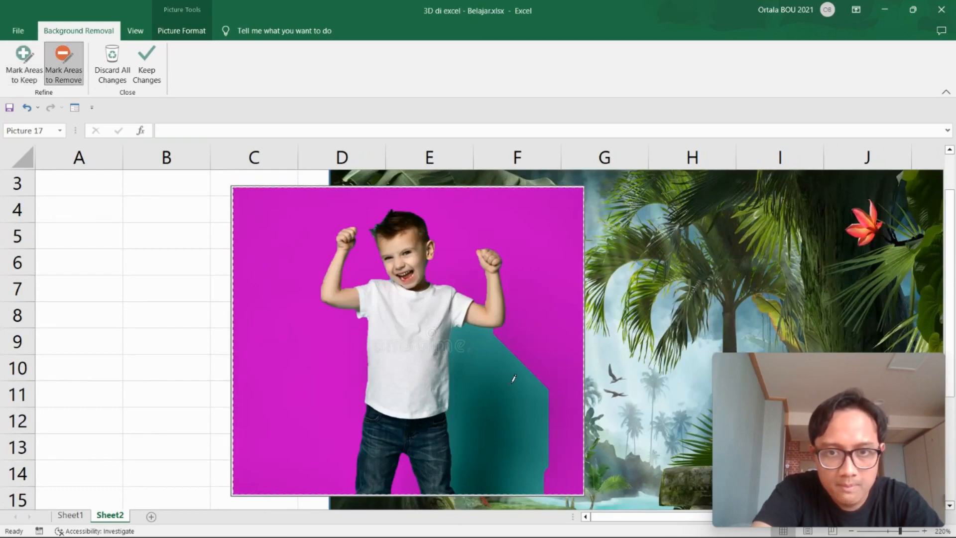
scroll(513, 376, down, 1)
drag(500, 368, 484, 325)
scroll(499, 315, up, 1)
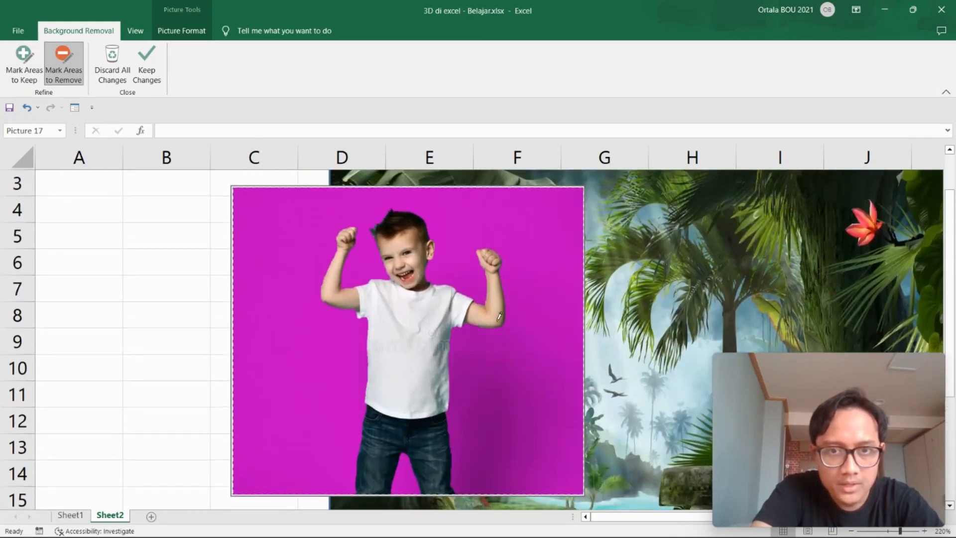
click(148, 71)
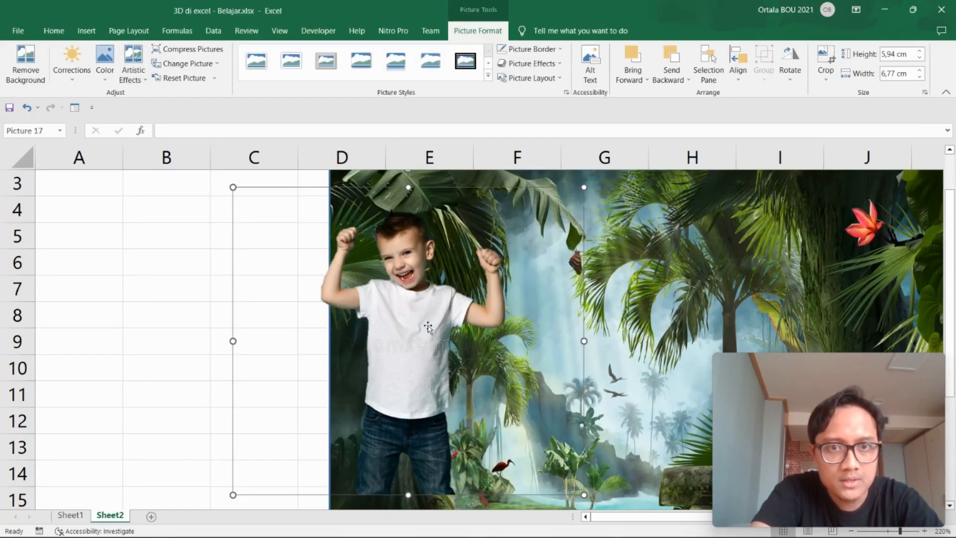
Move the cut-out boy to the lower-left corner of the jungle picture, aligned with its lower edge, and deselect him.
scroll(432, 327, down, 5)
scroll(433, 326, down, 1)
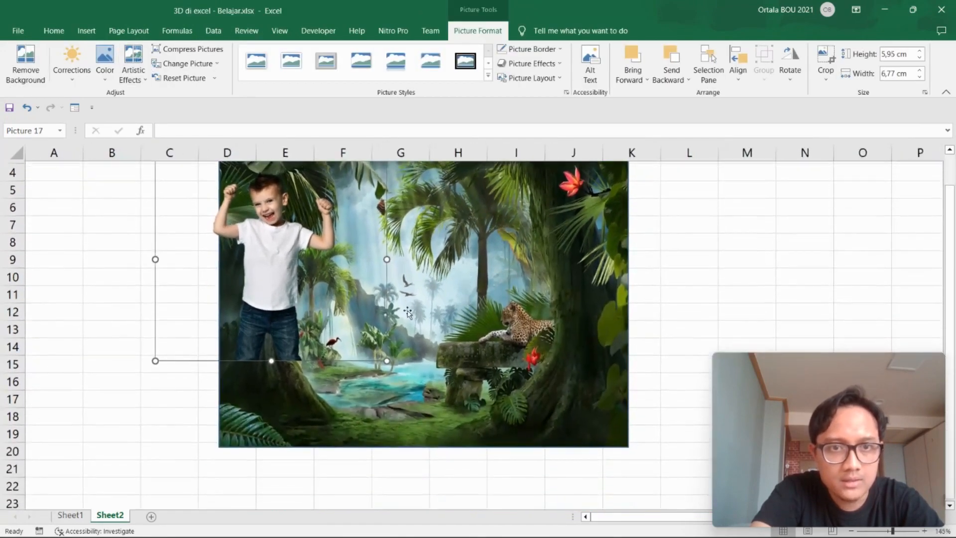
drag(267, 257, 276, 341)
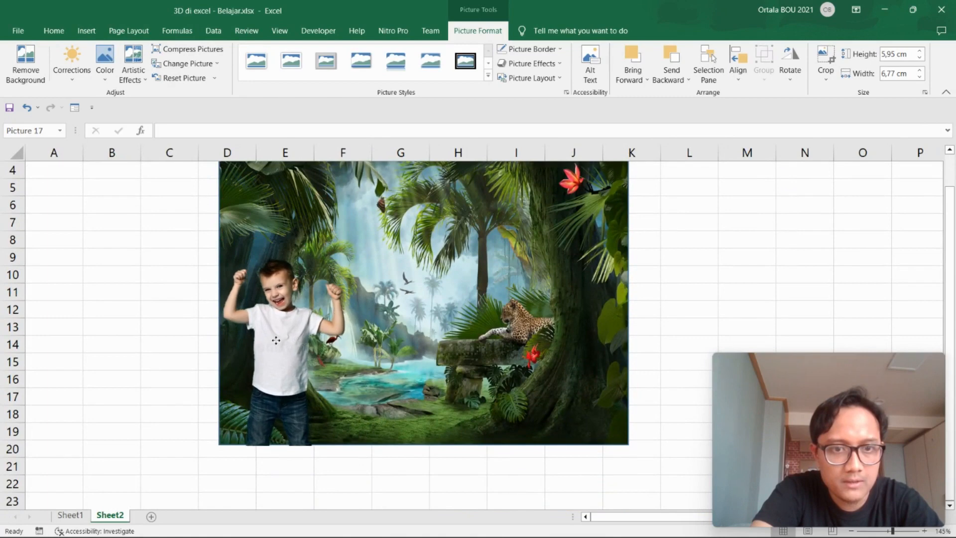
drag(165, 242, 181, 257)
click(667, 246)
scroll(667, 259, up, 1)
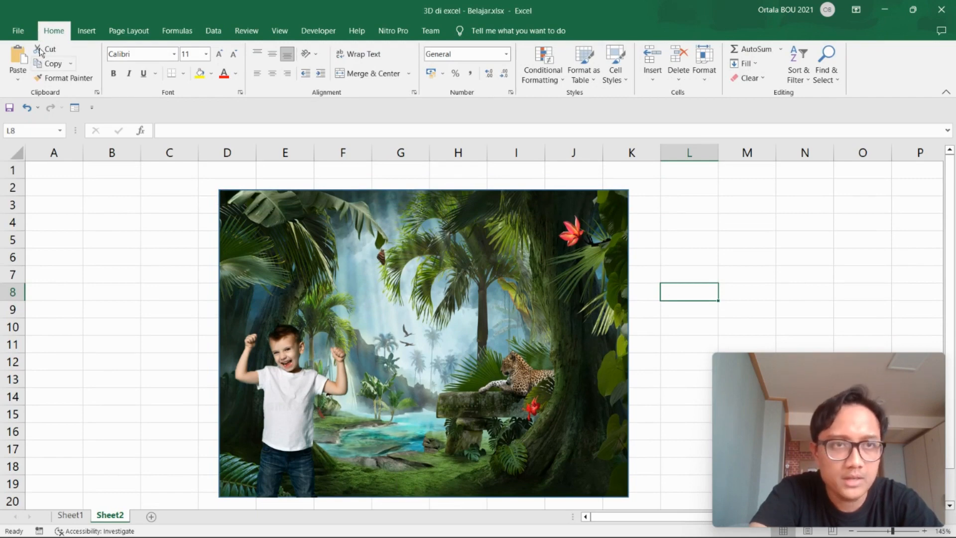
Open the stock 3D model library and look through its model categories.
click(86, 32)
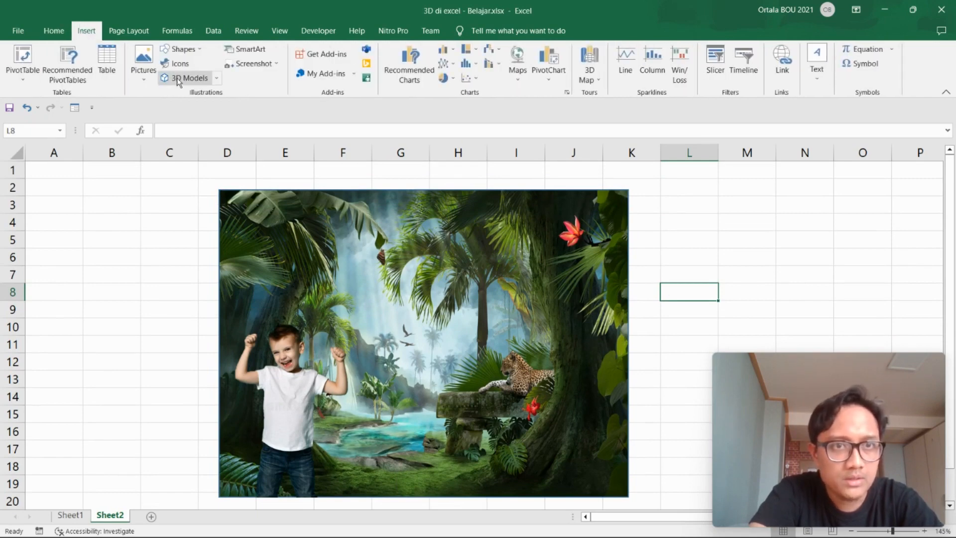
click(216, 80)
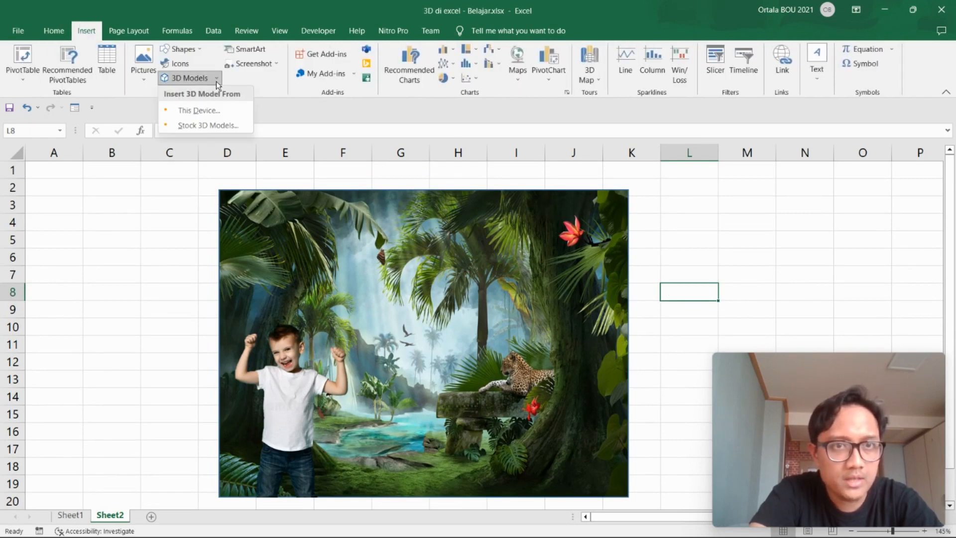
click(202, 127)
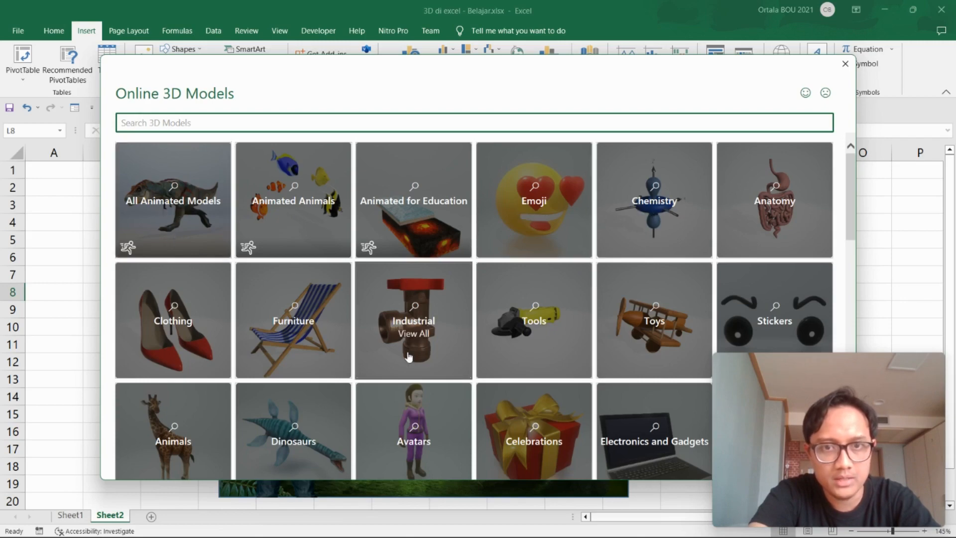
scroll(626, 315, down, 1)
scroll(626, 316, down, 5)
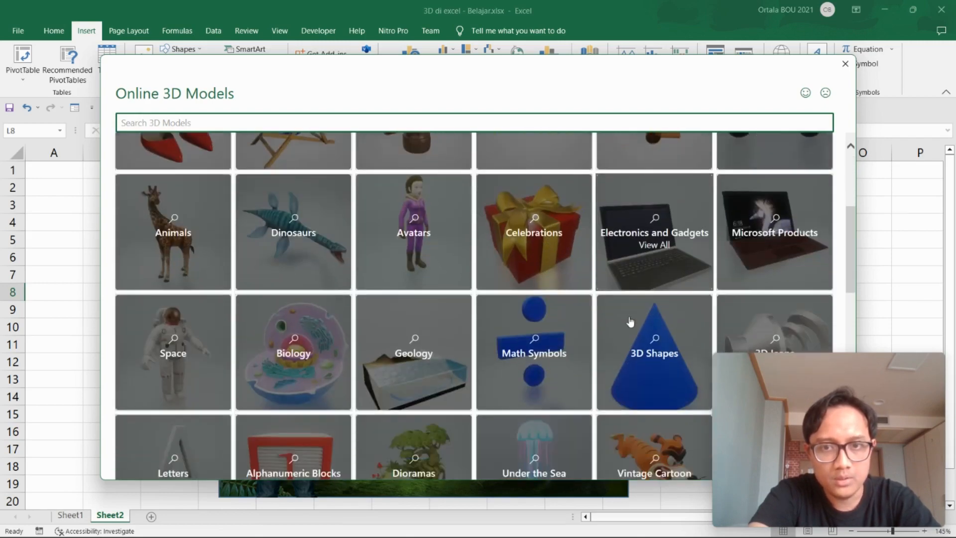
scroll(531, 357, down, 5)
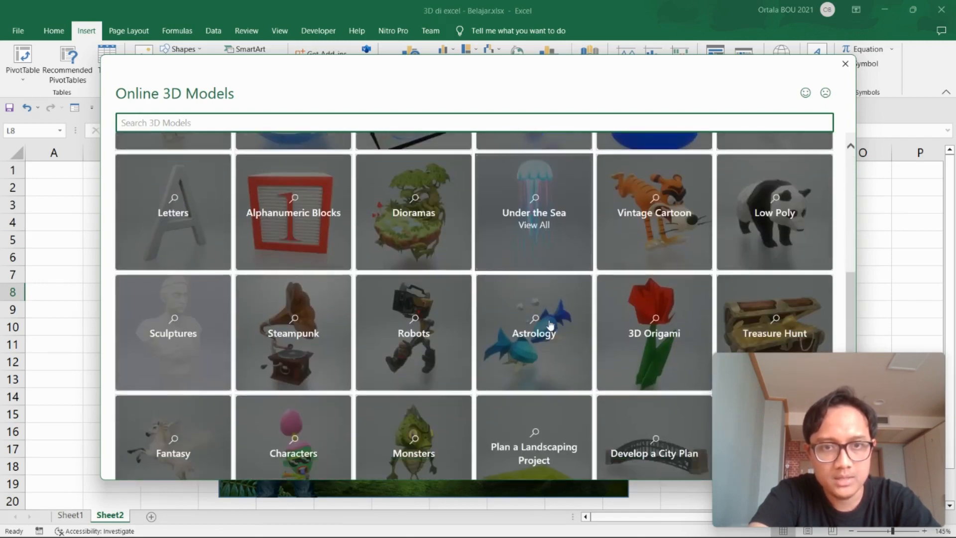
scroll(550, 324, up, 10)
scroll(550, 324, up, 2)
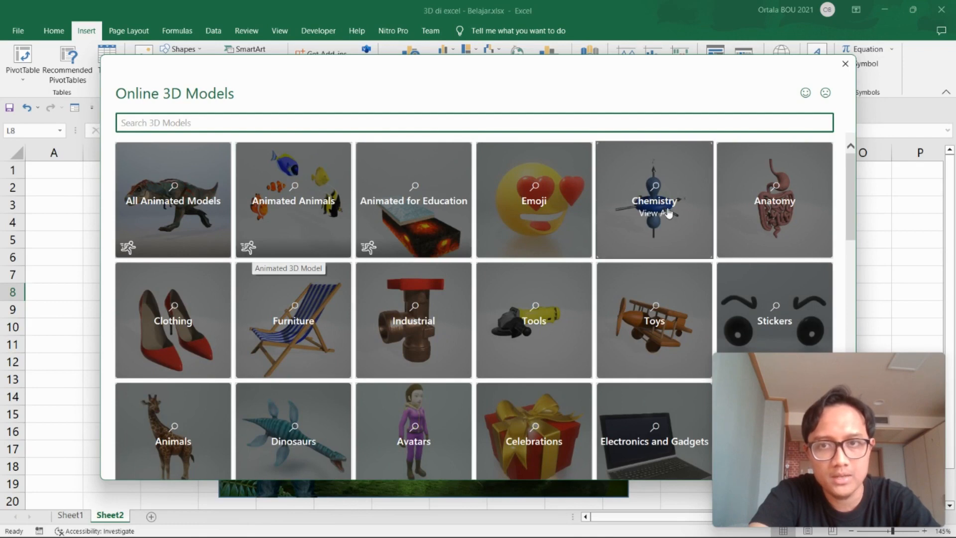
Insert the running tyrannosaur model from the All Animated Models category.
click(169, 209)
scroll(504, 278, down, 1)
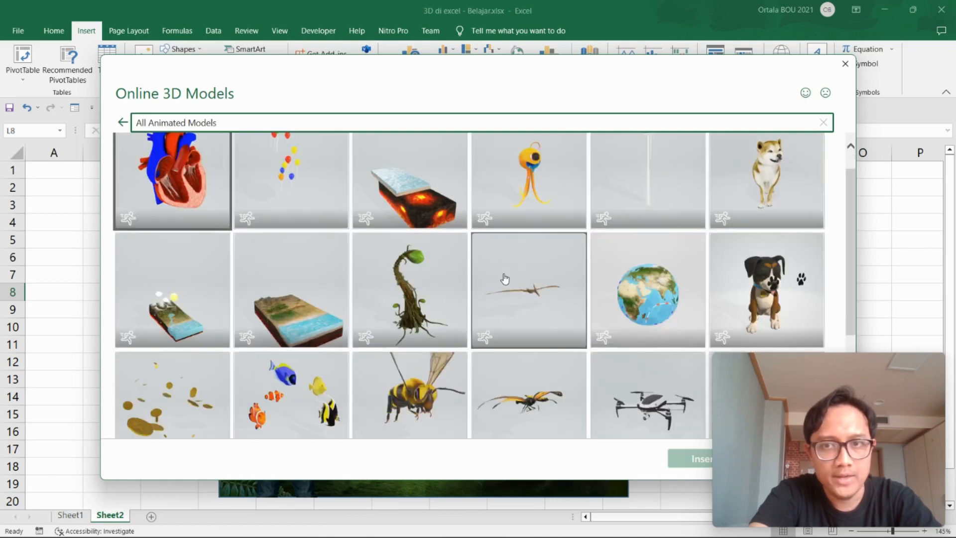
scroll(505, 278, down, 3)
scroll(538, 298, down, 3)
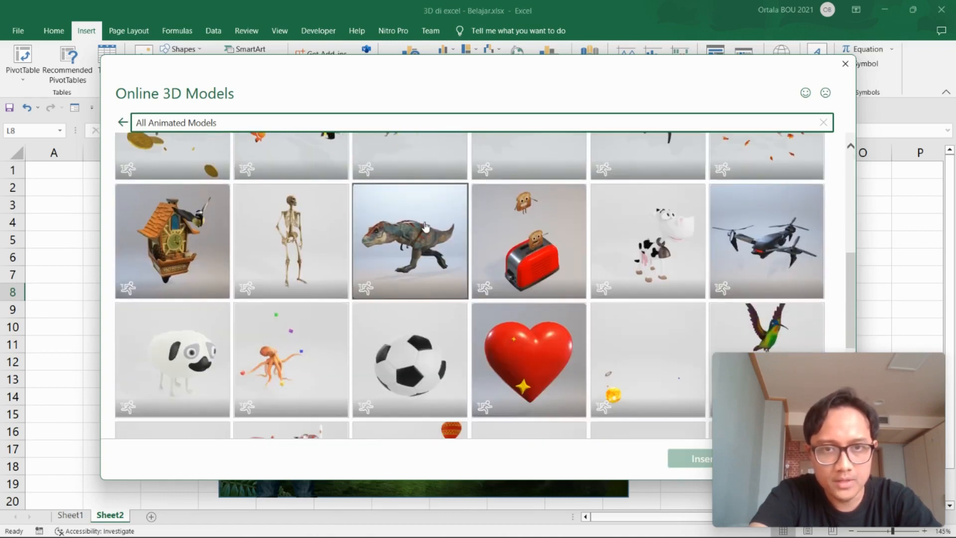
click(426, 227)
click(700, 458)
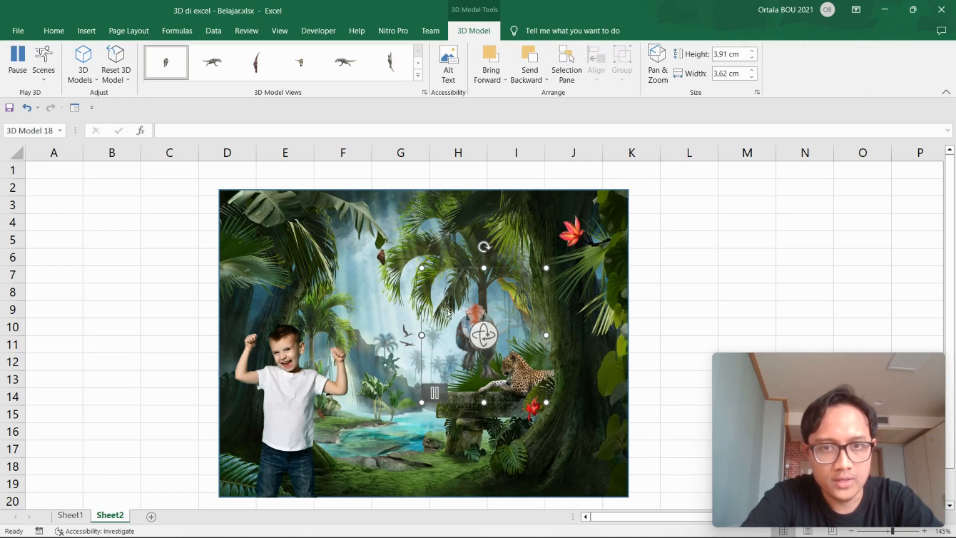
Move the dinosaur to the left of the jungle picture and enlarge it to about 7.22 cm high and 6.68 cm wide.
drag(486, 329, 130, 341)
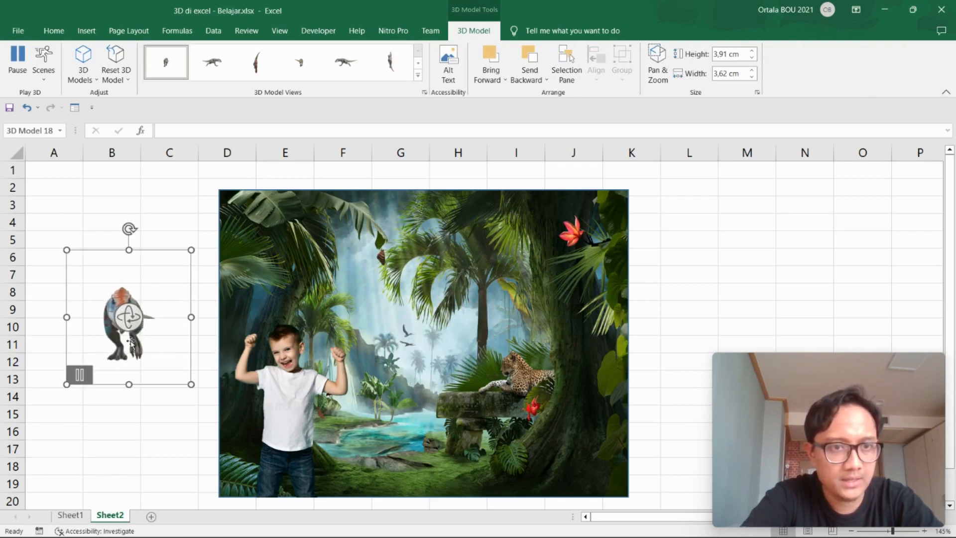
drag(189, 383, 269, 469)
drag(139, 302, 117, 297)
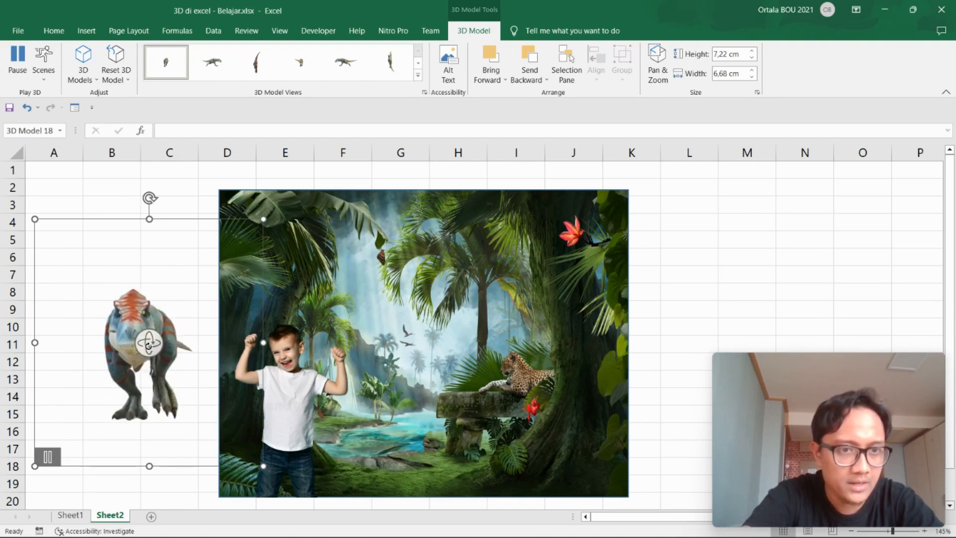
Try rotating the dinosaur freely in 3D so that it faces sideways, keeping the model selected.
drag(148, 345, 149, 346)
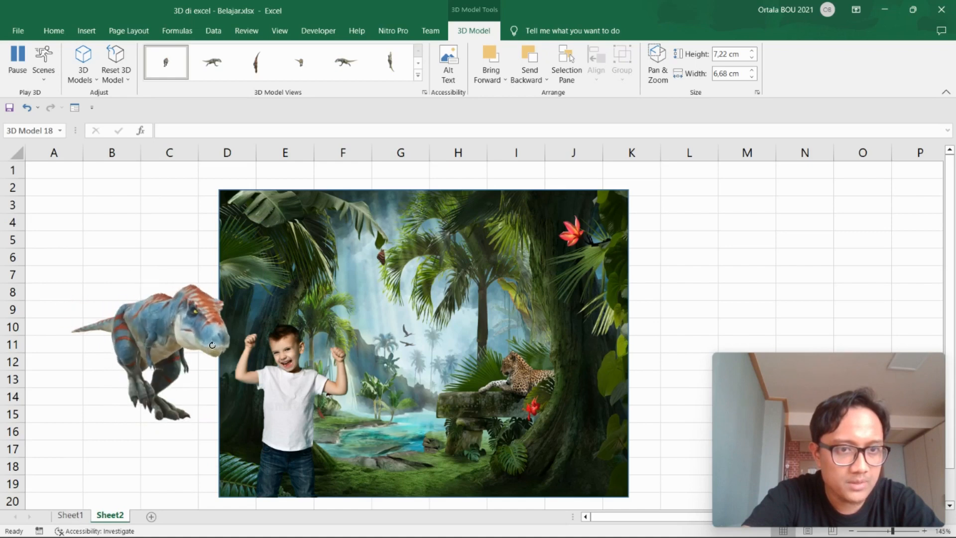
drag(213, 345, 169, 323)
click(143, 192)
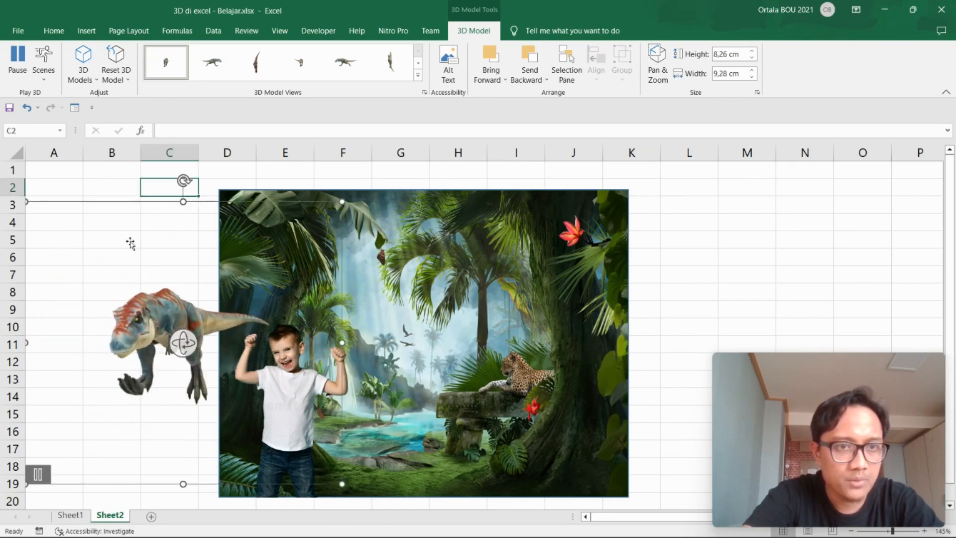
click(144, 321)
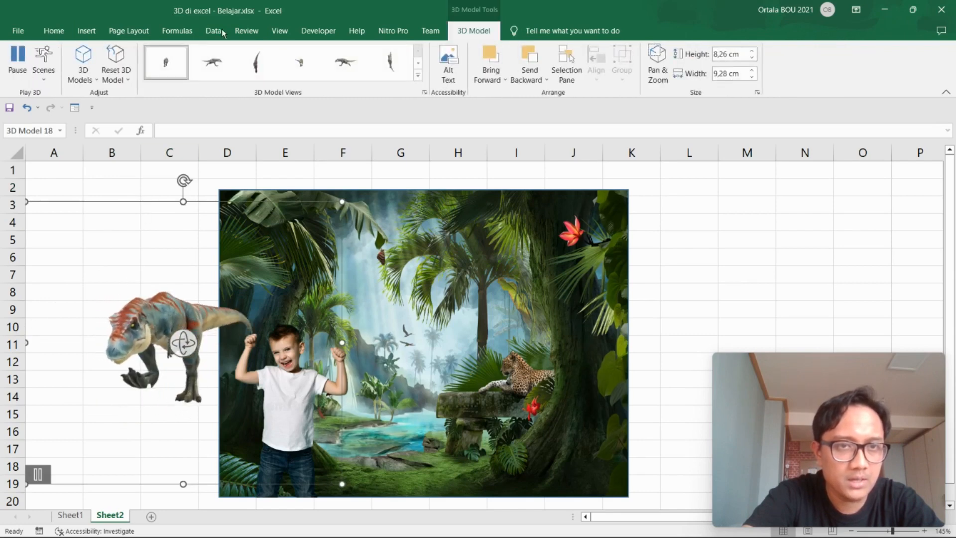
Try several preset 3D views on the dinosaur, return it to the front view and move it slightly up beside the jungle picture.
click(211, 71)
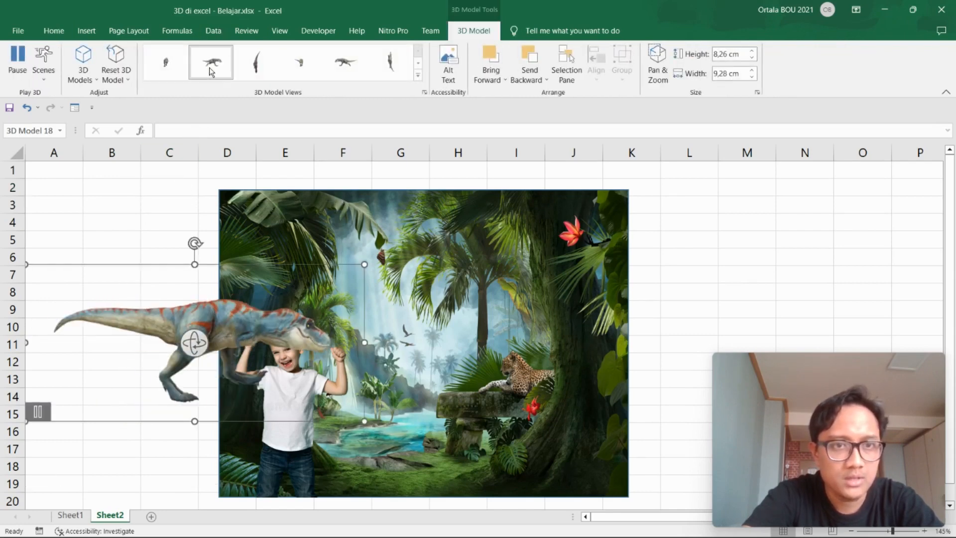
click(253, 70)
click(356, 64)
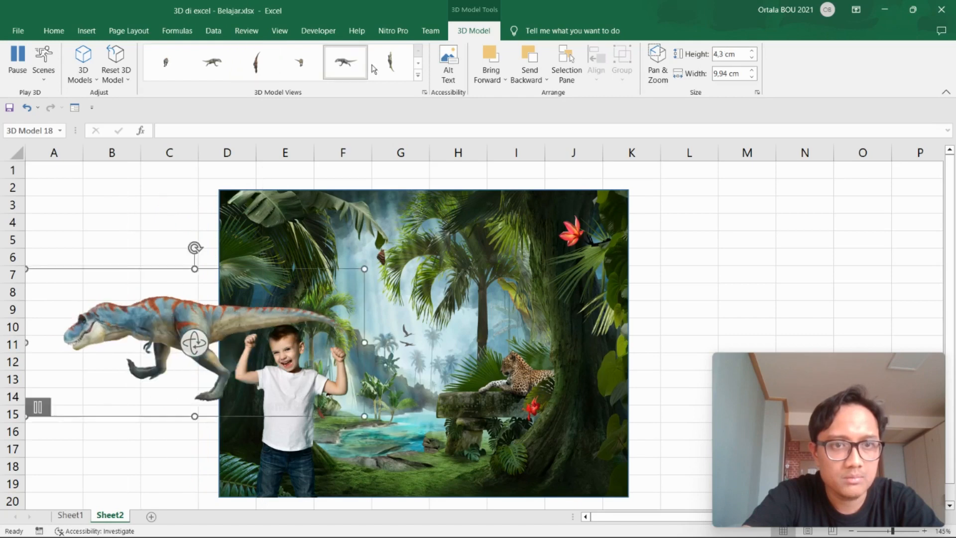
click(418, 78)
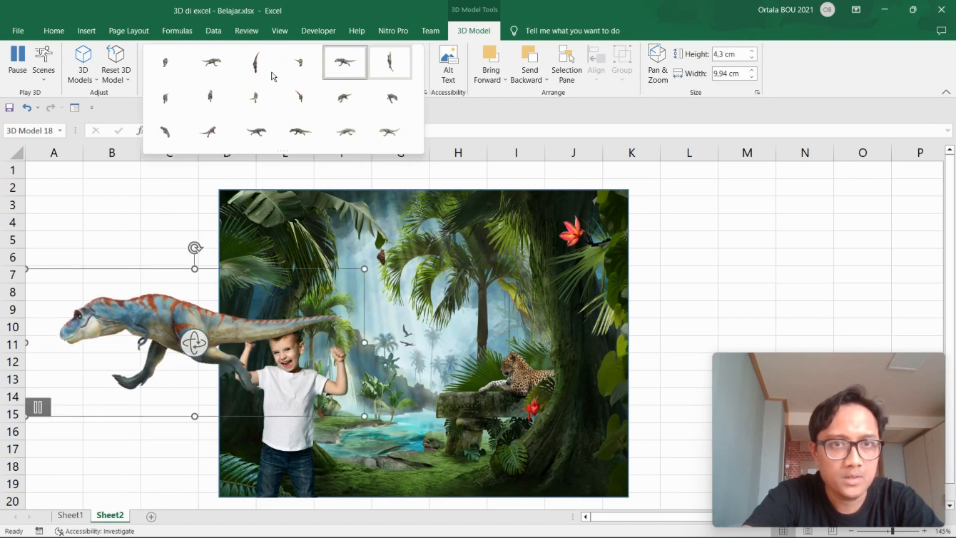
click(264, 133)
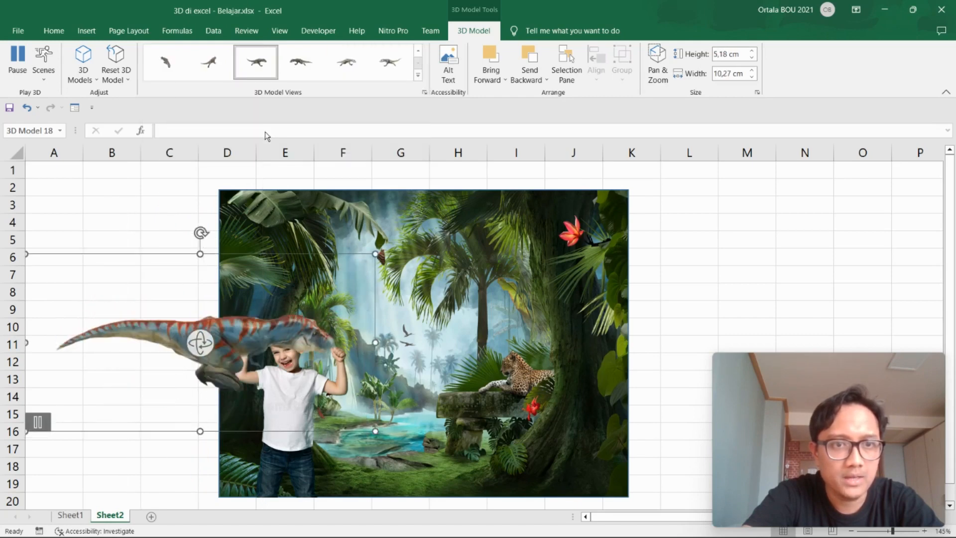
click(418, 77)
click(171, 64)
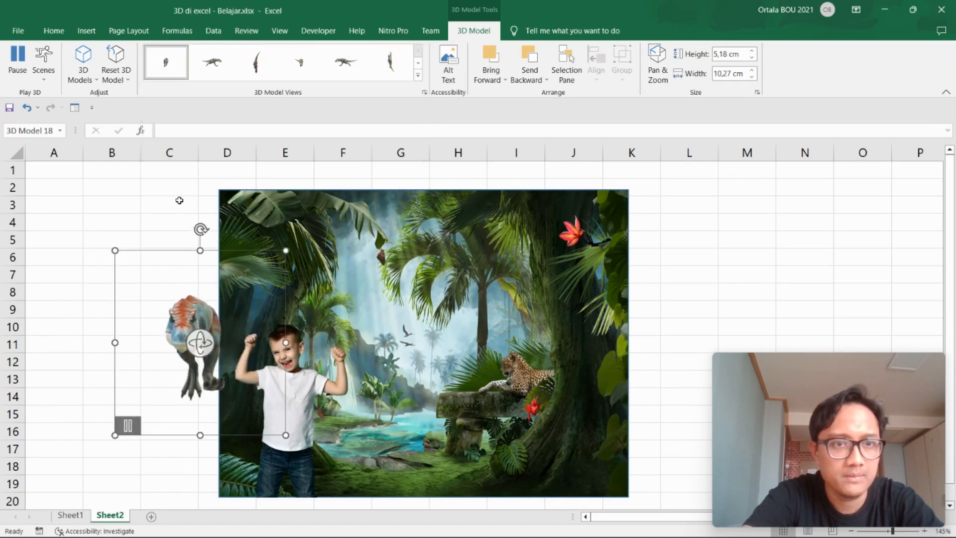
drag(154, 267, 151, 269)
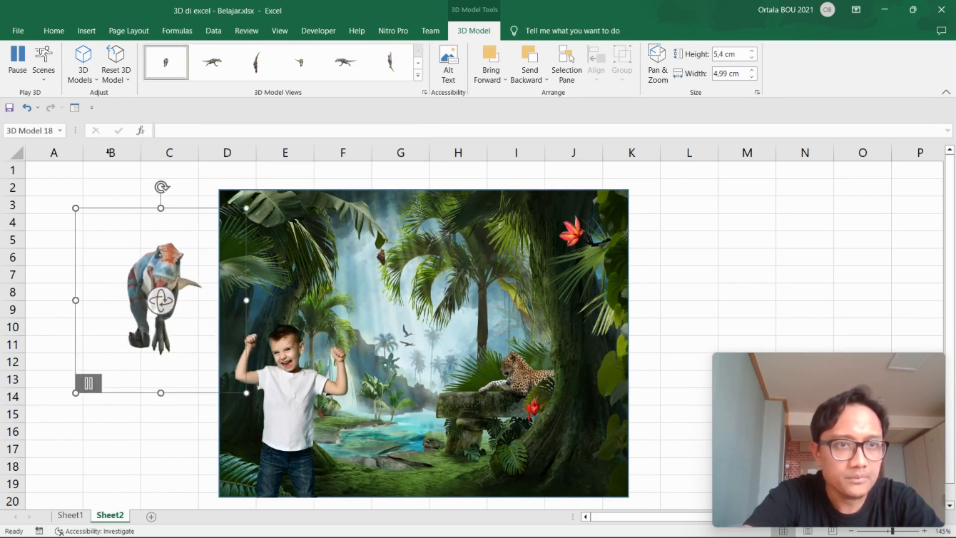
Try the Scene 2 and Scene 3 animations on the dinosaur and switch it back to Scene 1.
click(45, 77)
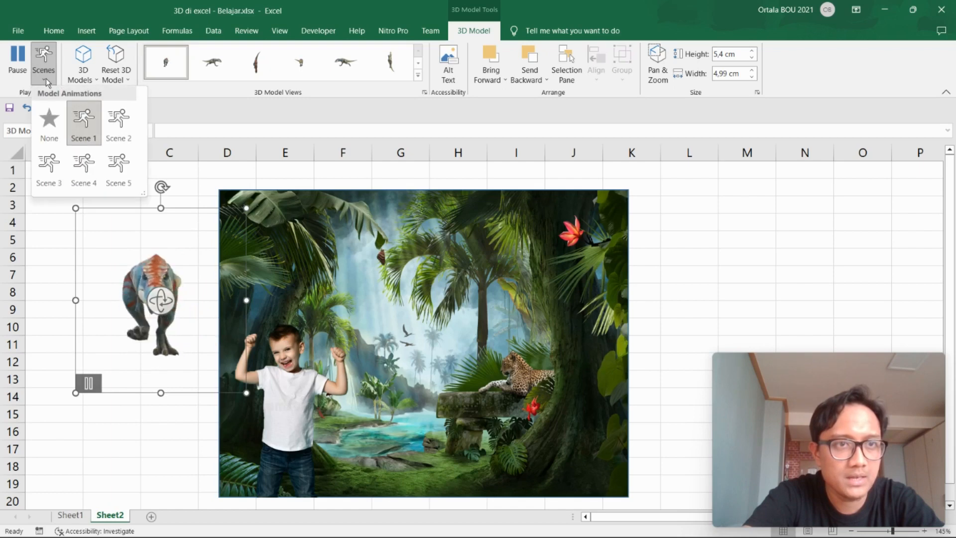
click(125, 132)
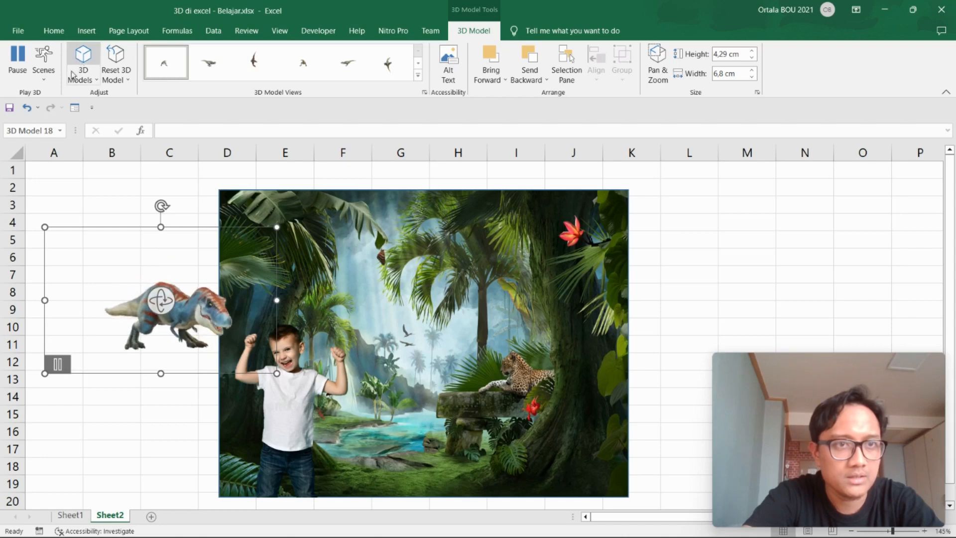
click(46, 74)
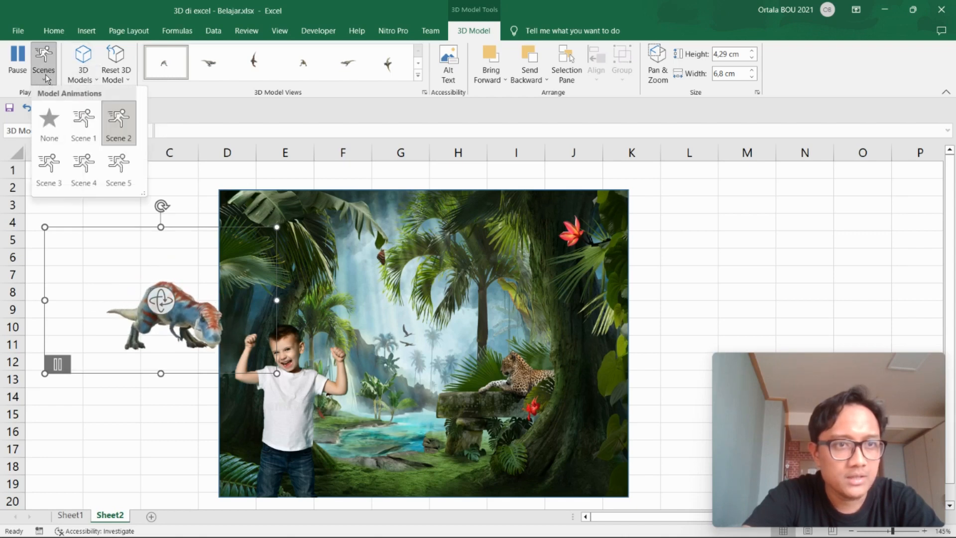
click(49, 174)
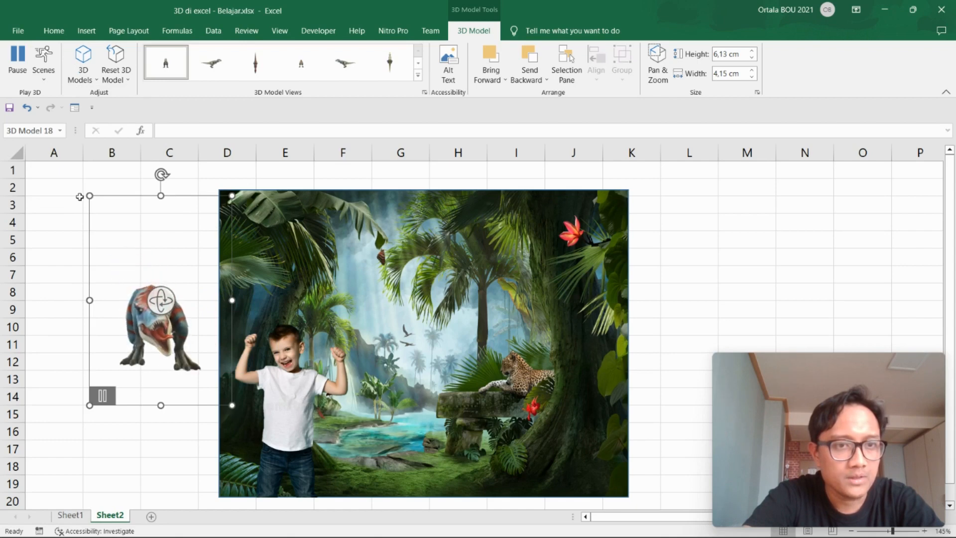
click(47, 77)
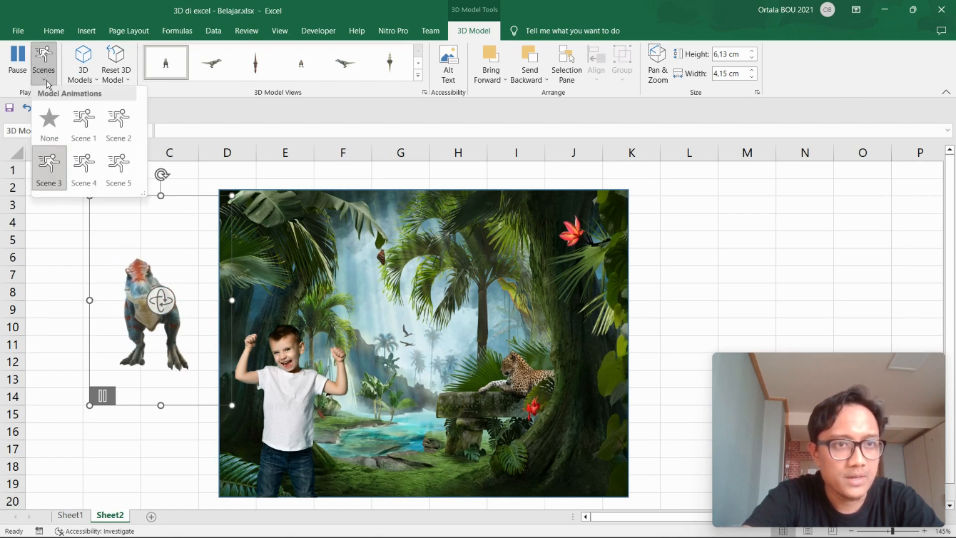
click(84, 122)
Place the dinosaur on the jungle picture facing the boy, turned in 3D and sized to about 10.74 cm high and 14.77 cm wide.
drag(144, 268, 417, 288)
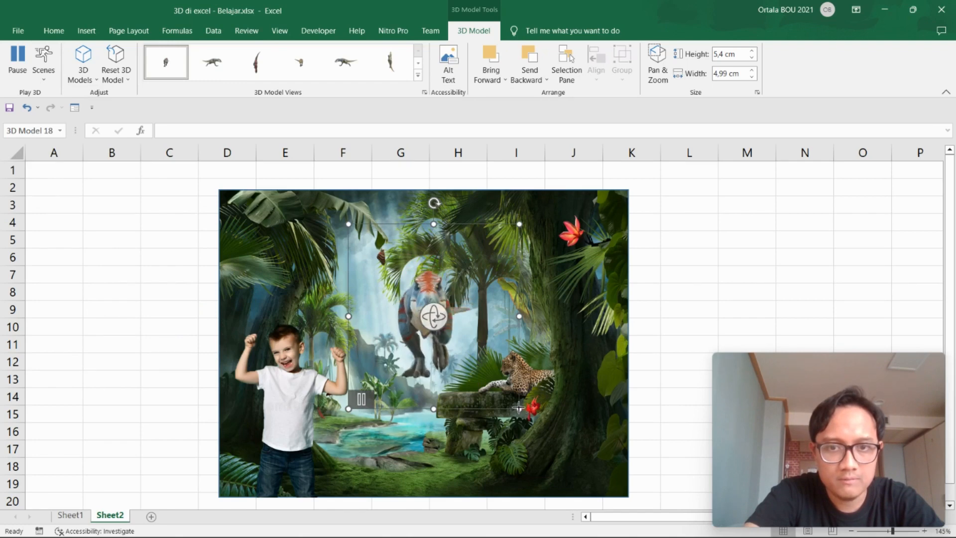
drag(526, 415, 642, 498)
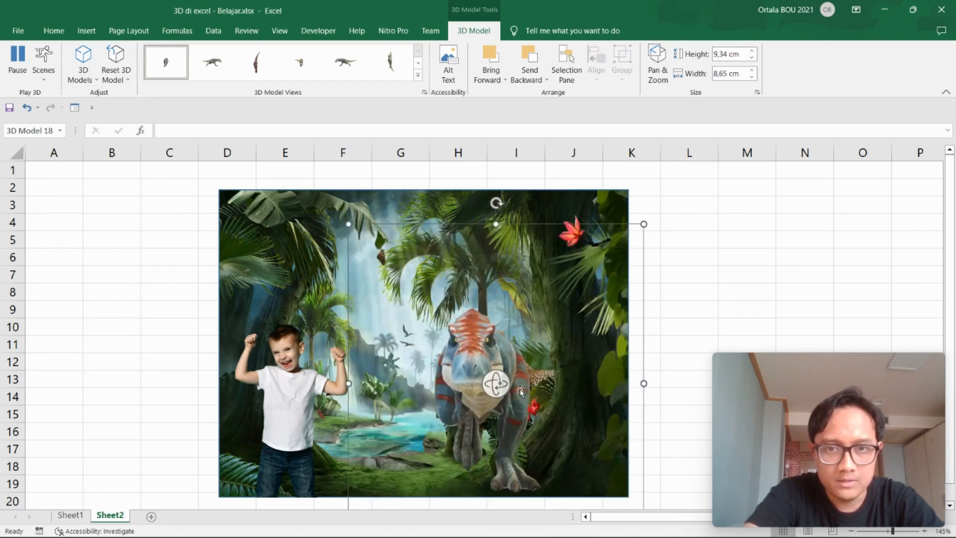
drag(500, 381, 434, 394)
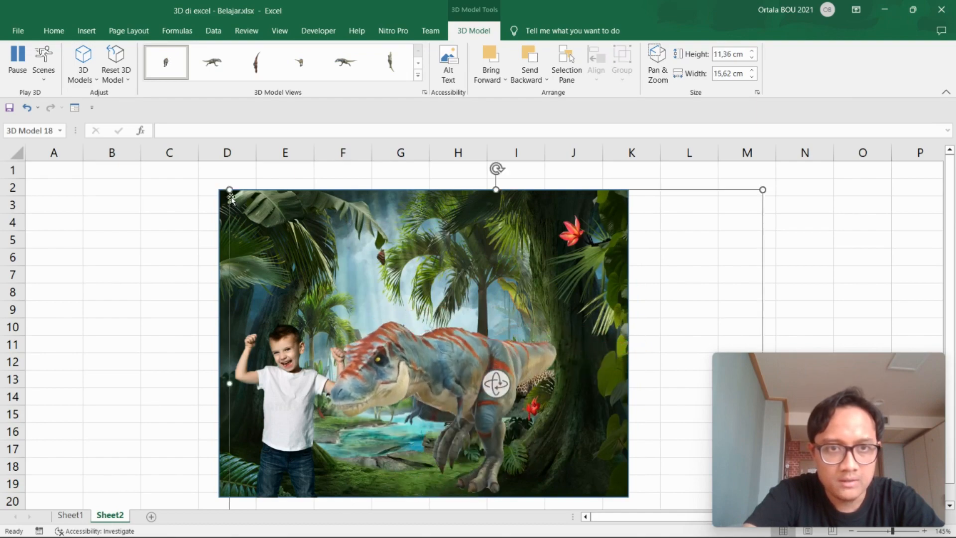
drag(223, 190, 260, 217)
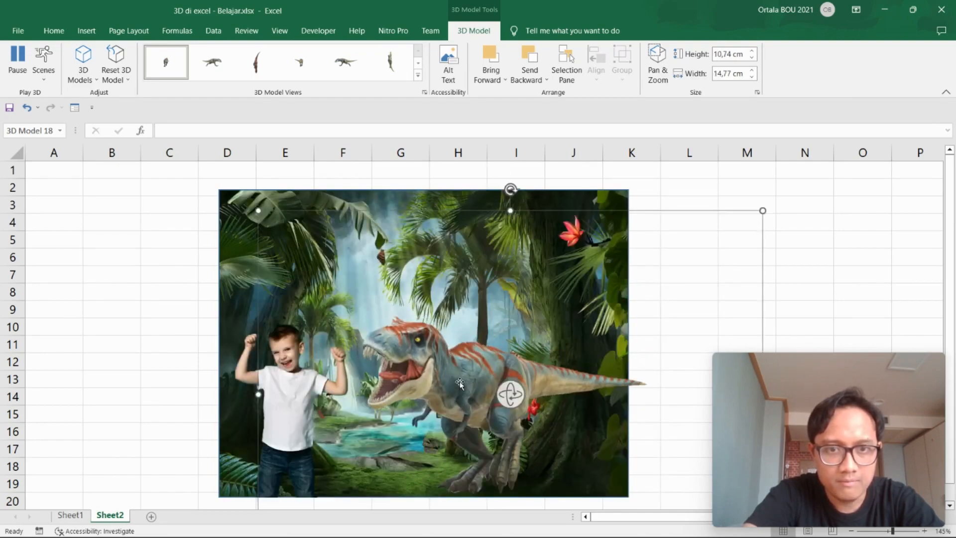
drag(455, 363, 456, 363)
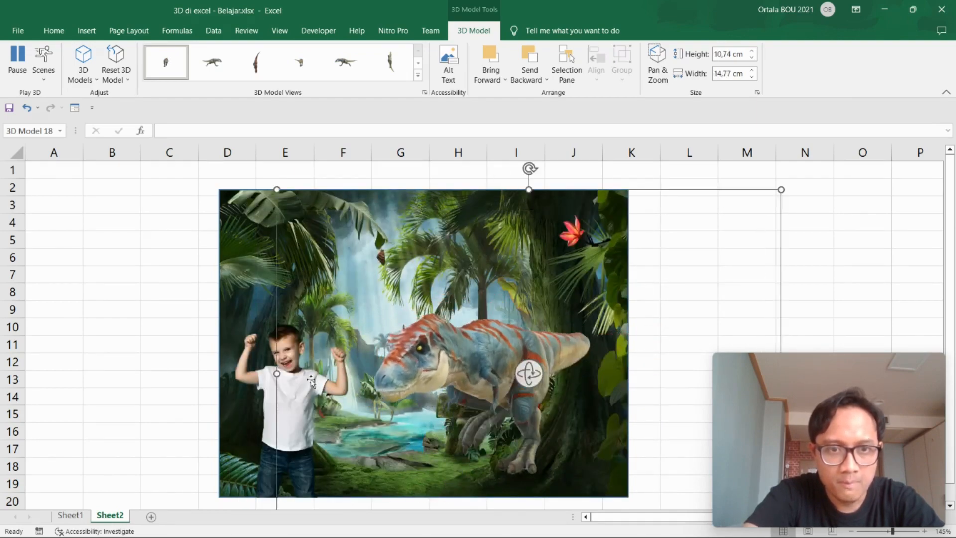
Shrink the cut-out boy slightly and move him back to the lower-left corner of the jungle picture.
click(258, 378)
mouse_move(257, 378)
mouse_down()
mouse_move(243, 385)
mouse_move(243, 372)
mouse_up()
drag(167, 303, 193, 325)
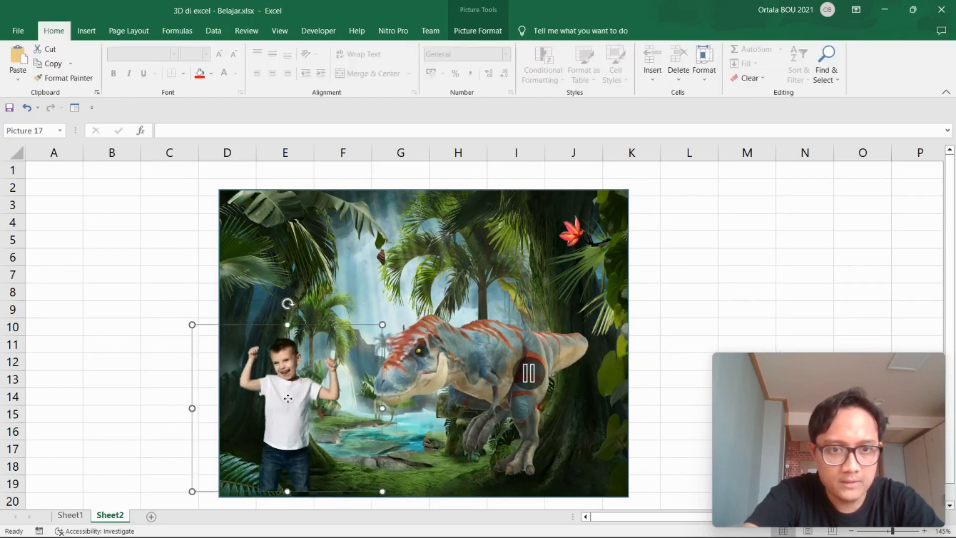
click(251, 391)
drag(276, 403, 266, 410)
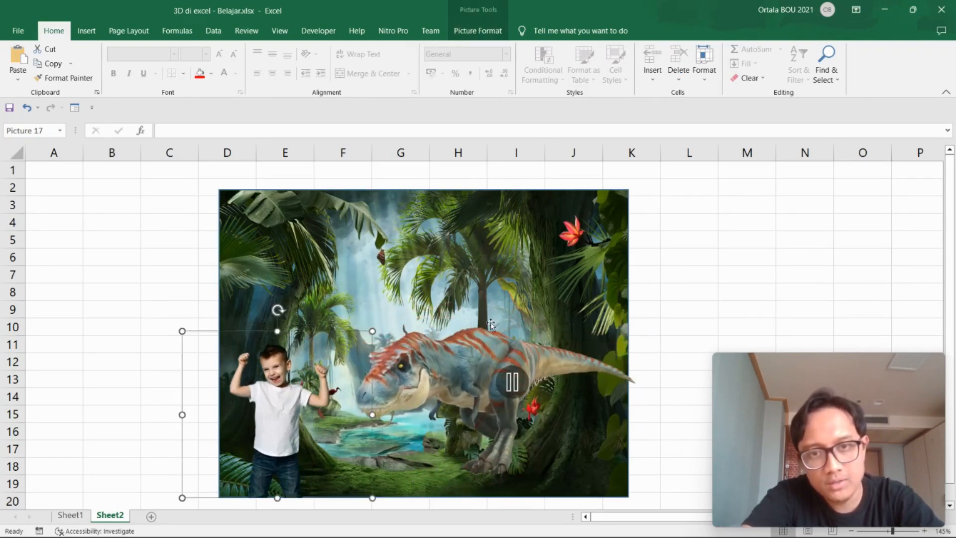
Pause the dinosaur's animation at the pose where its mouth is wide open.
click(479, 366)
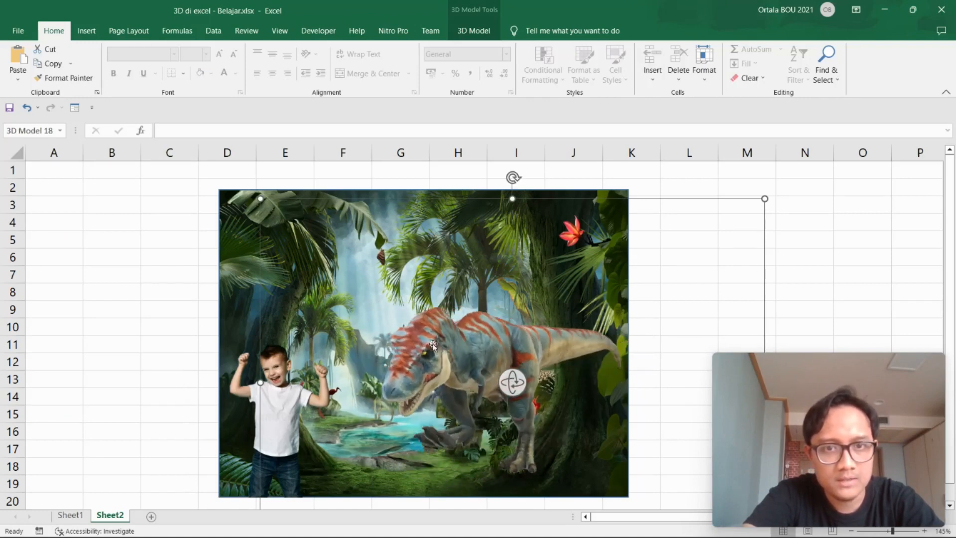
click(473, 31)
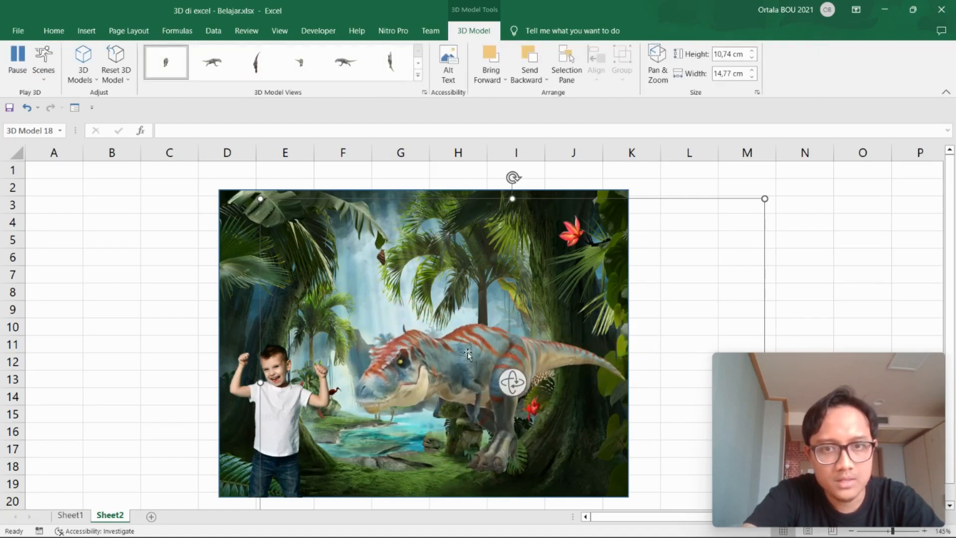
scroll(472, 341, down, 1)
scroll(472, 341, up, 1)
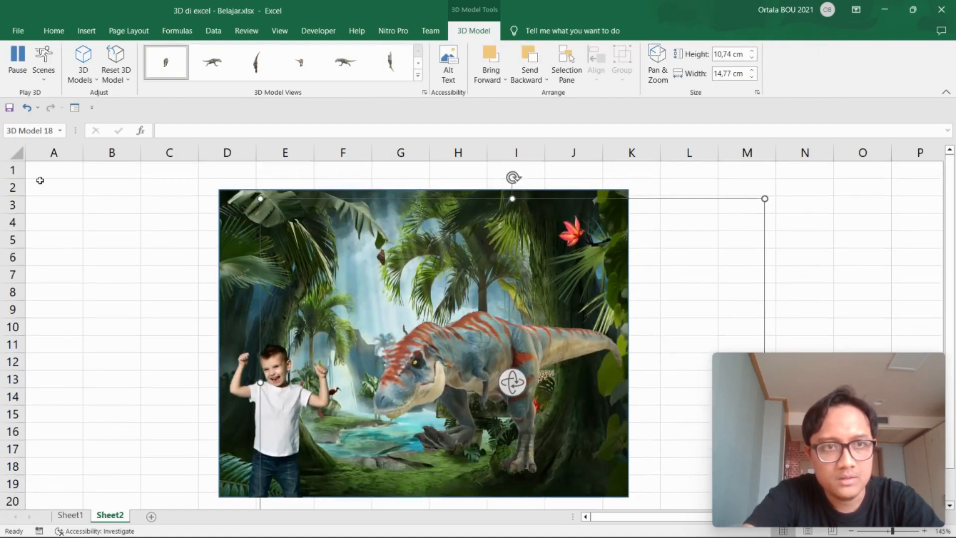
click(16, 62)
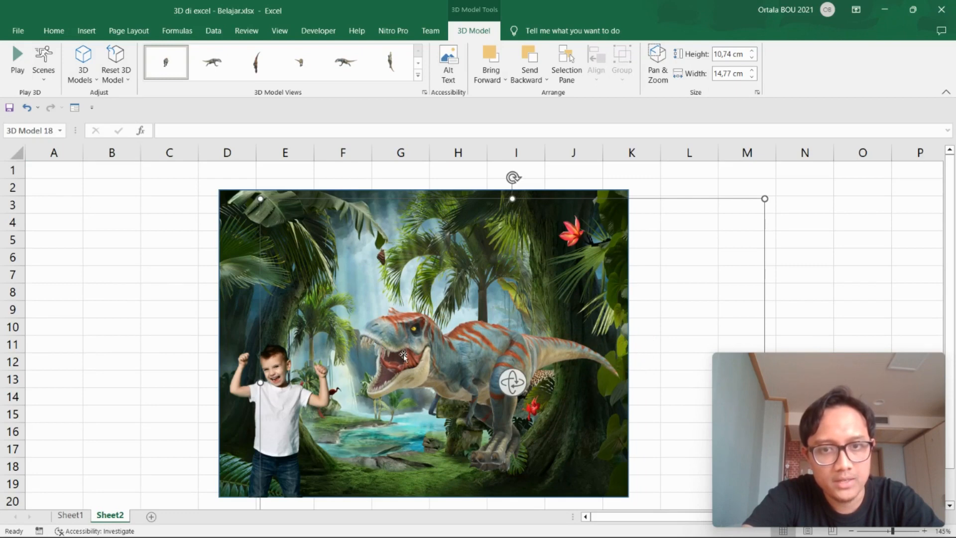
Enlarge the paused dinosaur to about 11.31 cm high and 15.56 cm wide and reposition it in the jungle, facing the boy.
drag(462, 348, 443, 359)
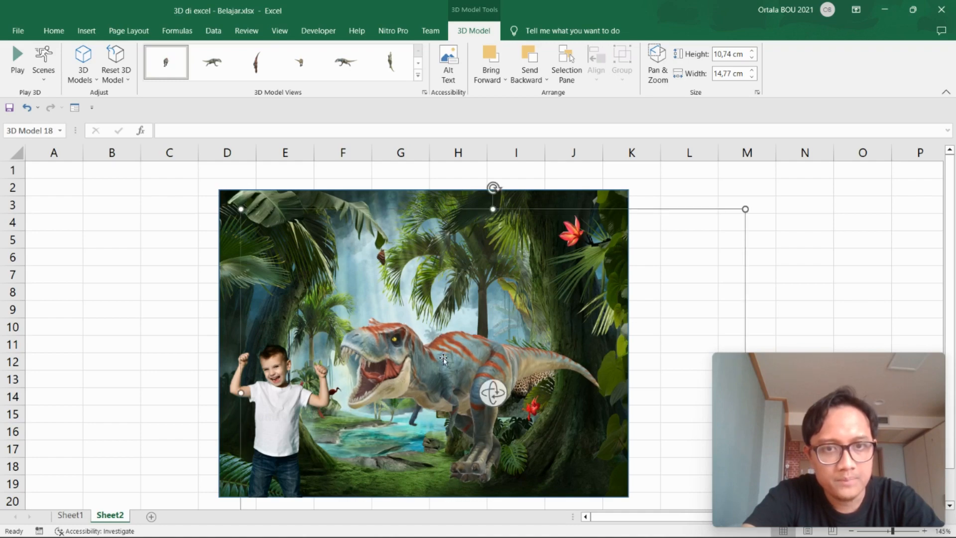
drag(242, 209, 220, 191)
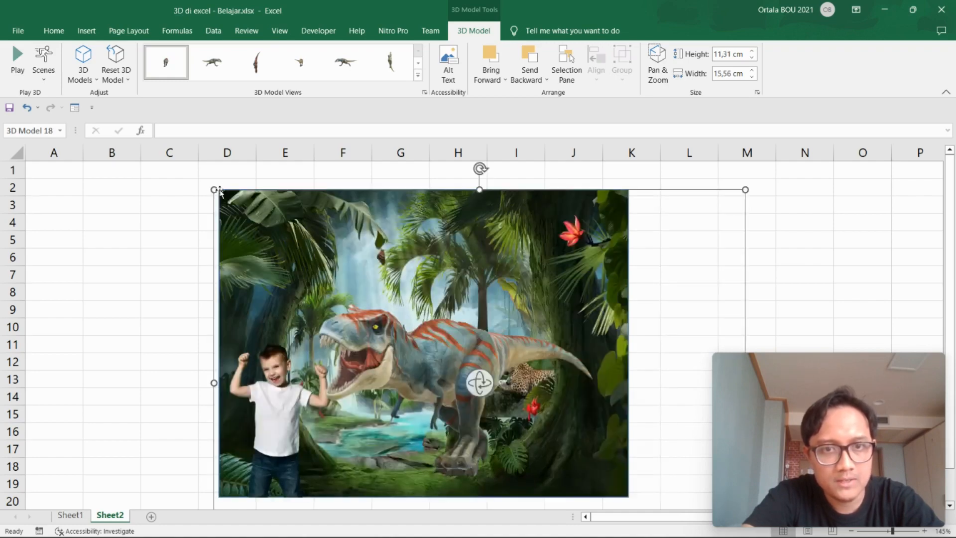
drag(349, 288, 382, 293)
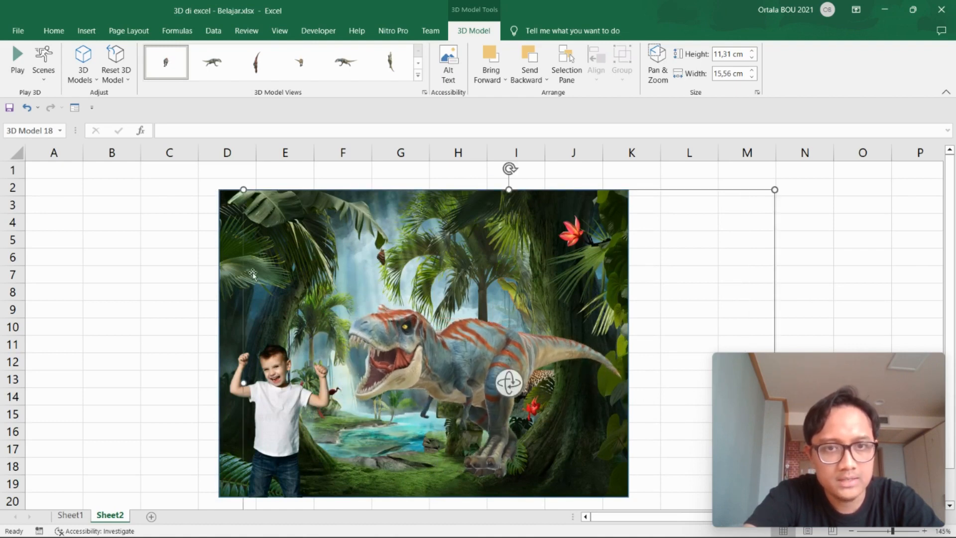
Set the dinosaur's animation scene to None and deselect the model.
click(39, 79)
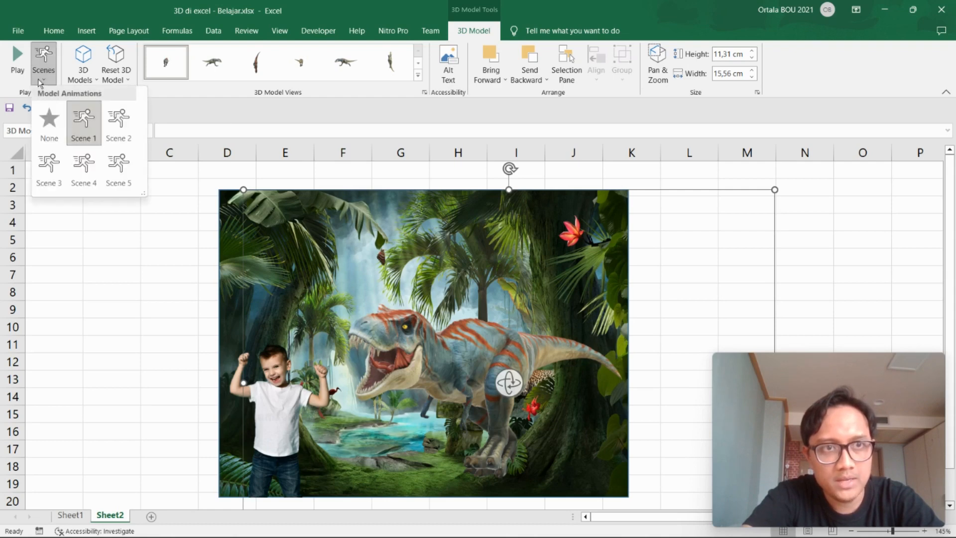
click(50, 130)
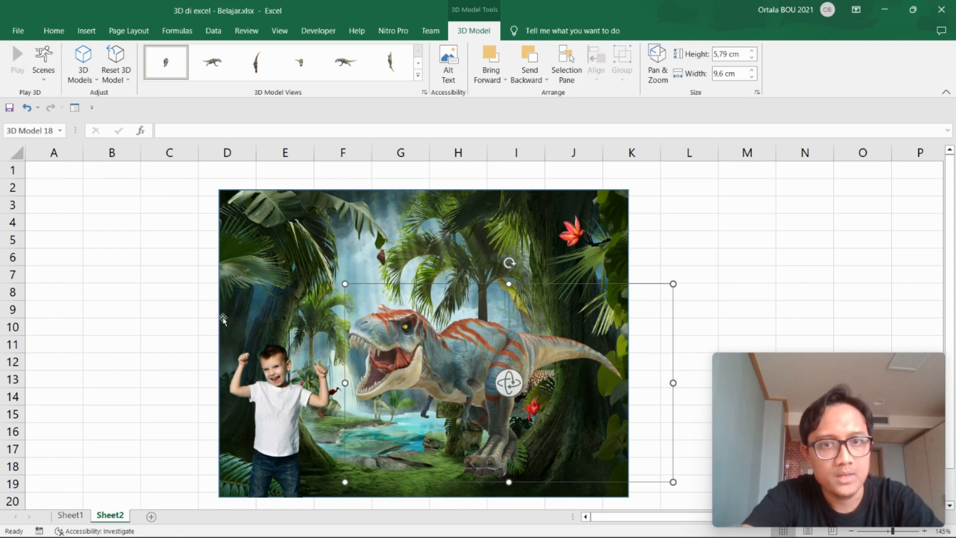
click(171, 305)
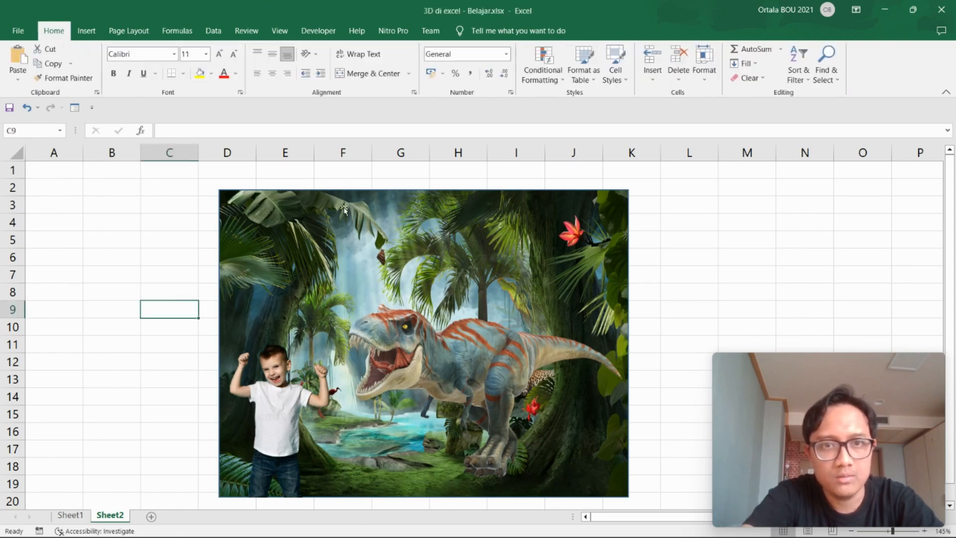
Insert a WordArt title in the black style with a white outline and enter the text JURASSIC PARK.
click(92, 33)
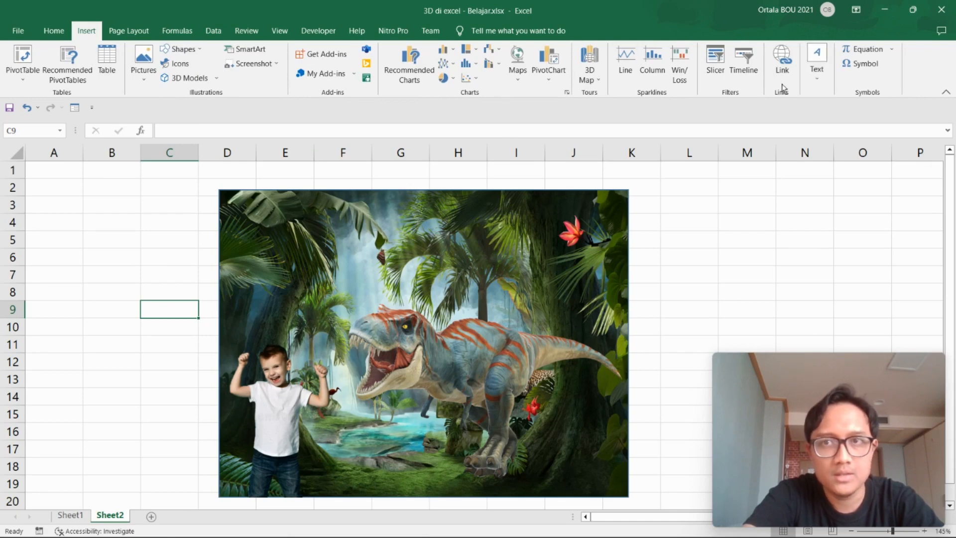
click(812, 72)
click(882, 117)
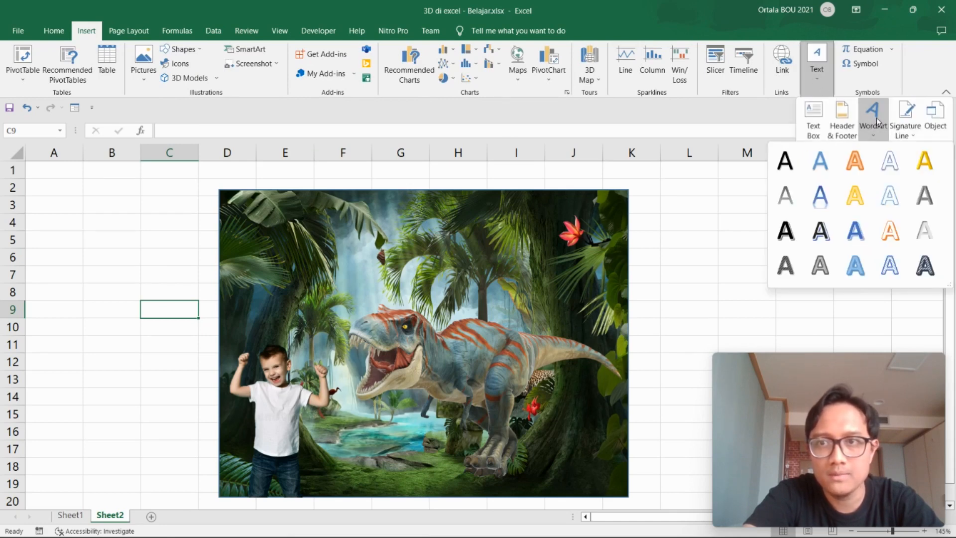
click(786, 230)
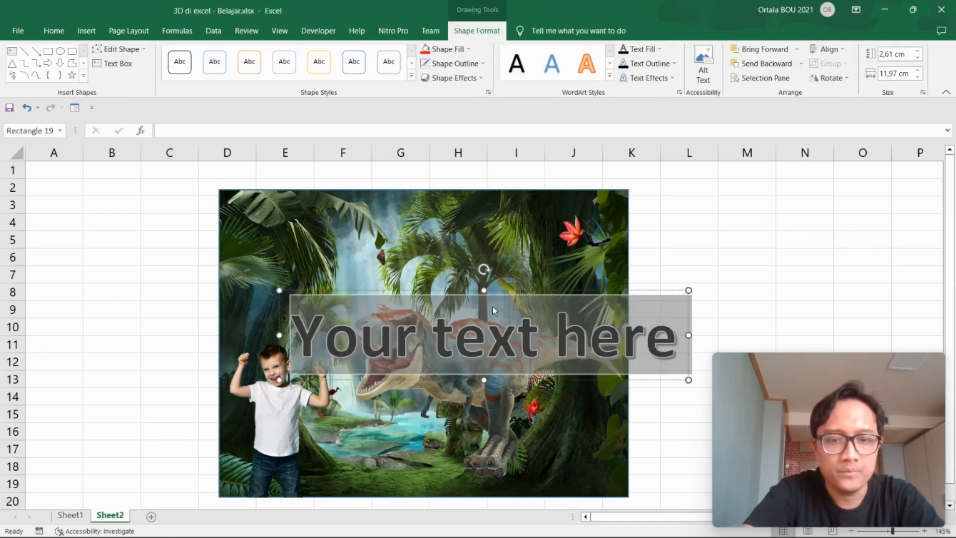
text(J)
key(BackSpace)
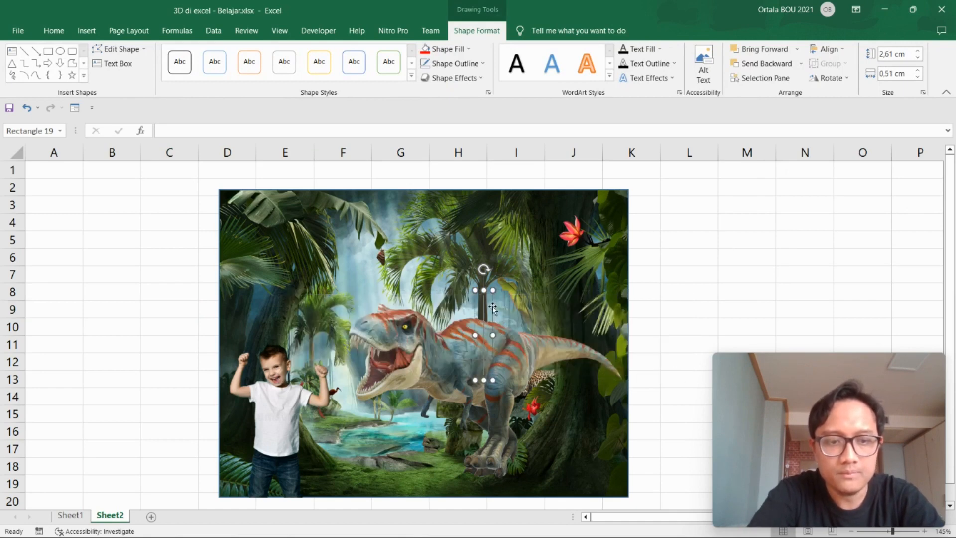
text(J)
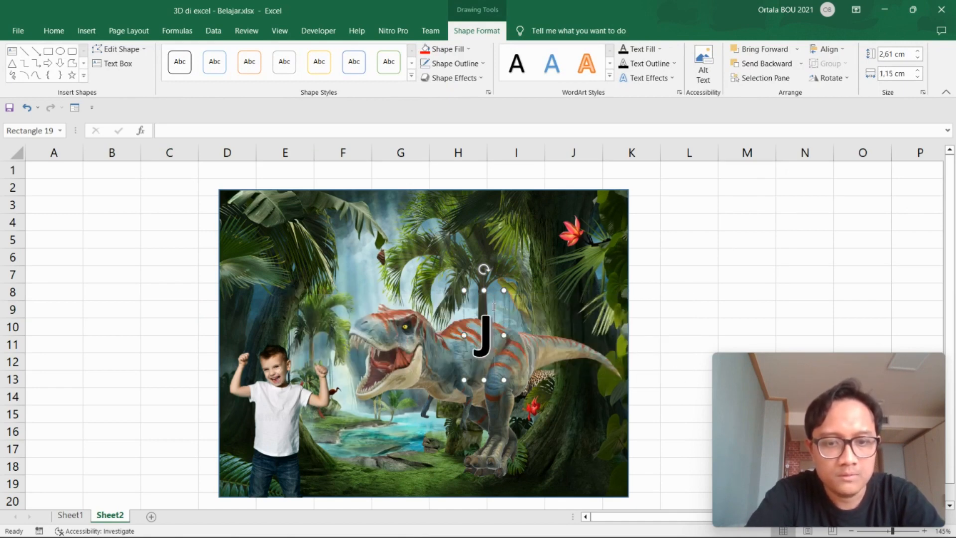
text(URASS)
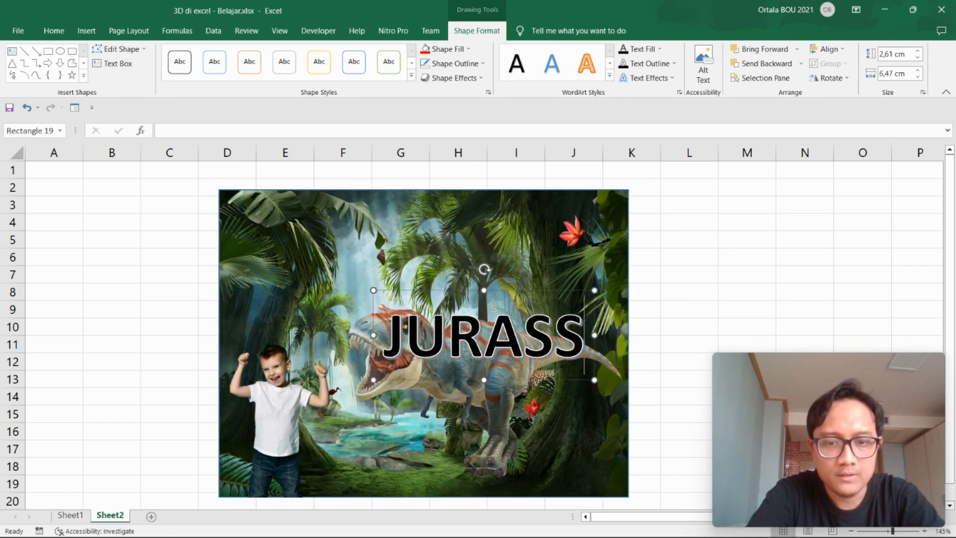
text(IC PARK)
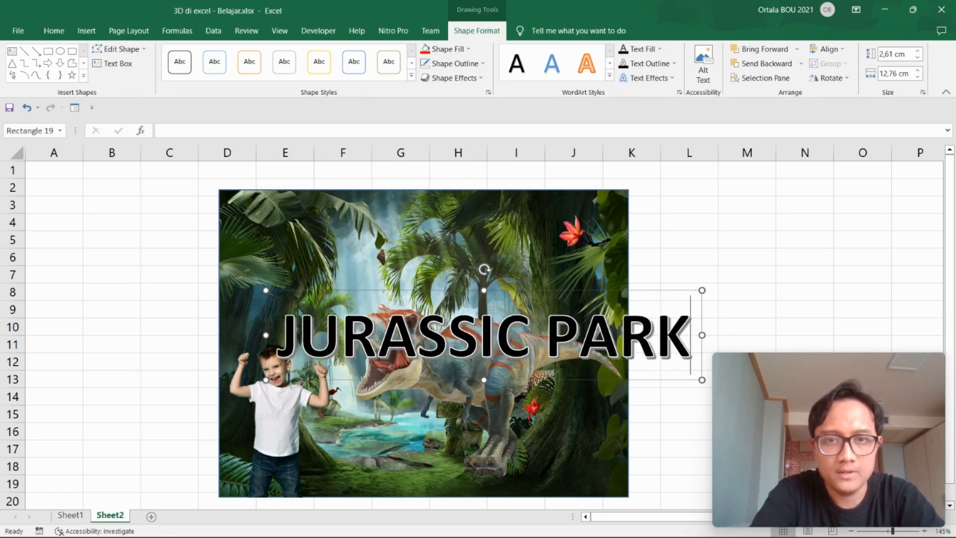
Set the font size of the whole JURASSIC PARK title to 30.
key(ctrl+a)
click(54, 30)
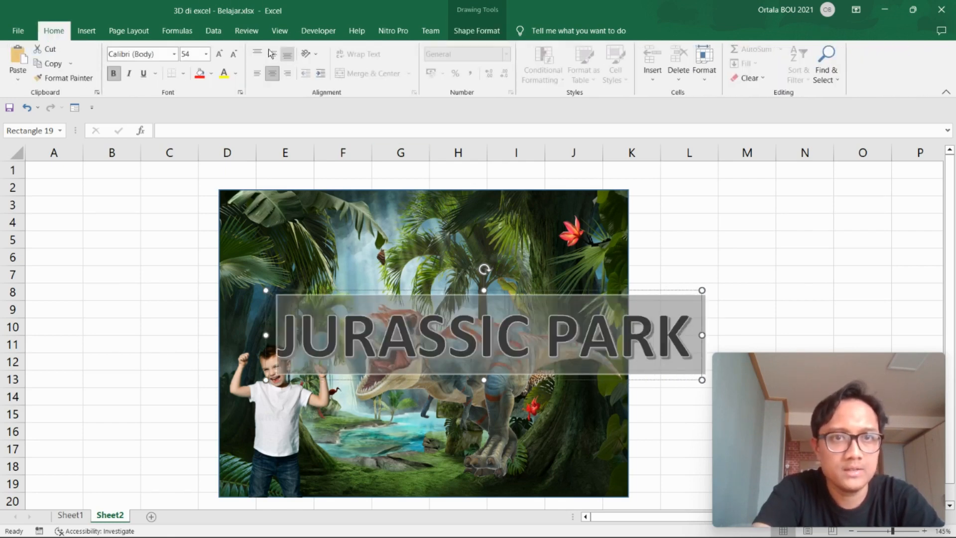
click(187, 54)
text(30)
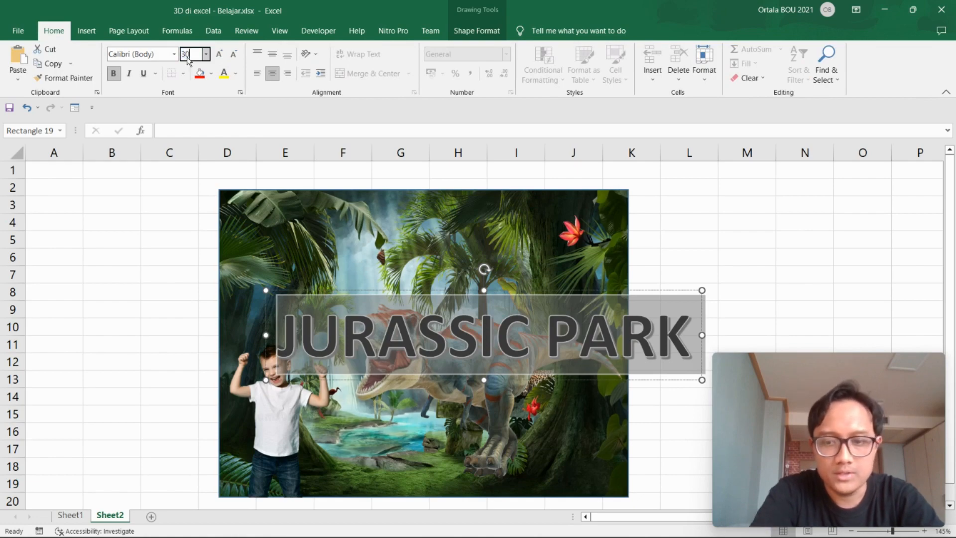
key(Return)
Move the JURASSIC PARK title to the top centre of the jungle picture.
drag(519, 289, 454, 260)
key(ctrl+z)
click(508, 310)
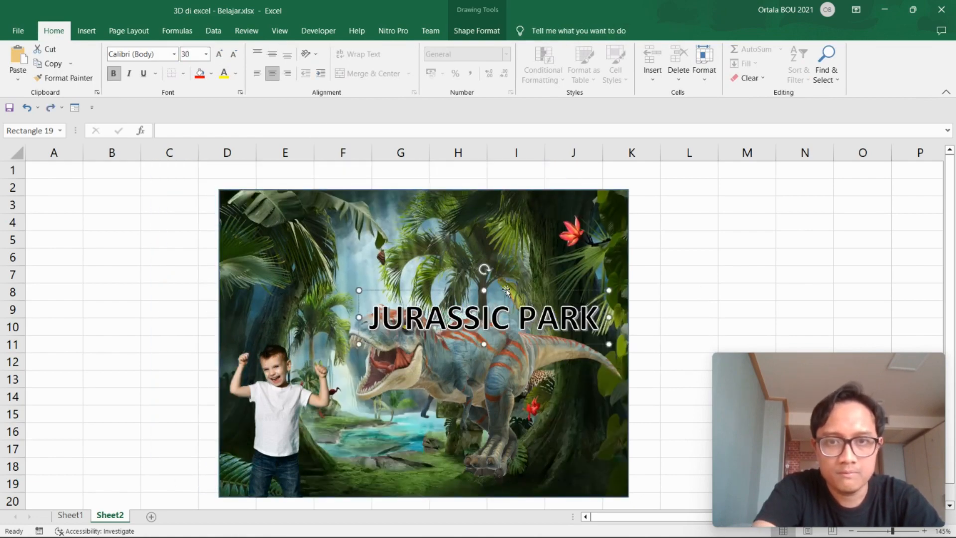
drag(506, 291, 444, 197)
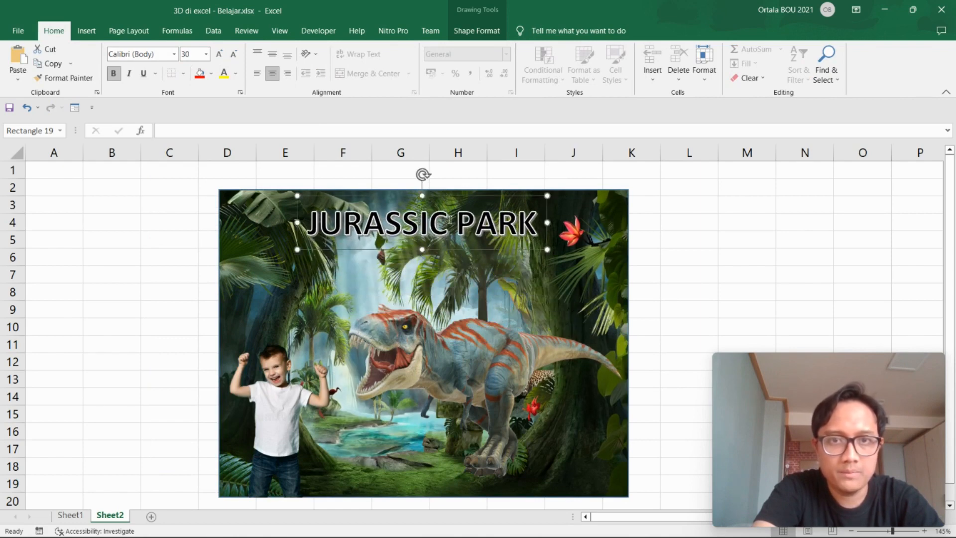
Fill the title's text box with red and deselect it.
key(ctrl+a)
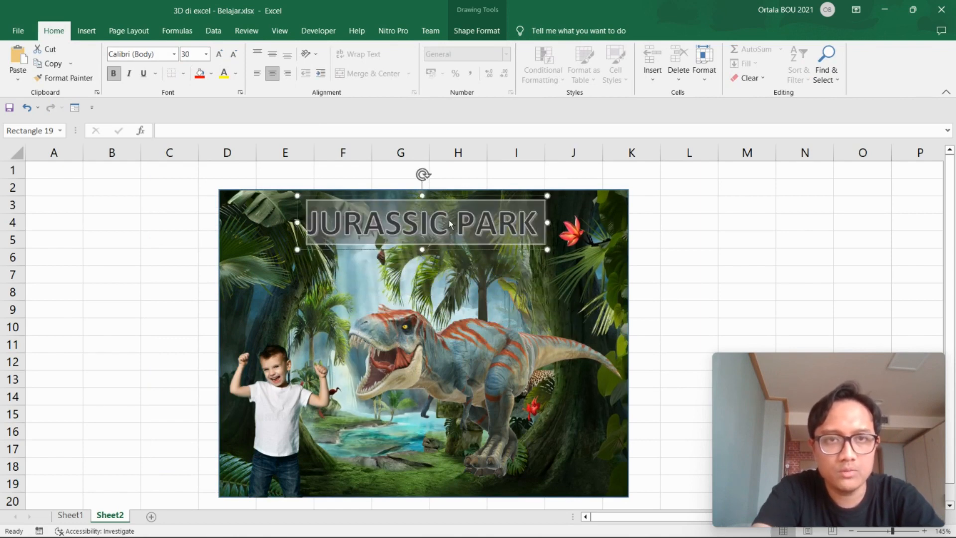
click(200, 74)
click(714, 208)
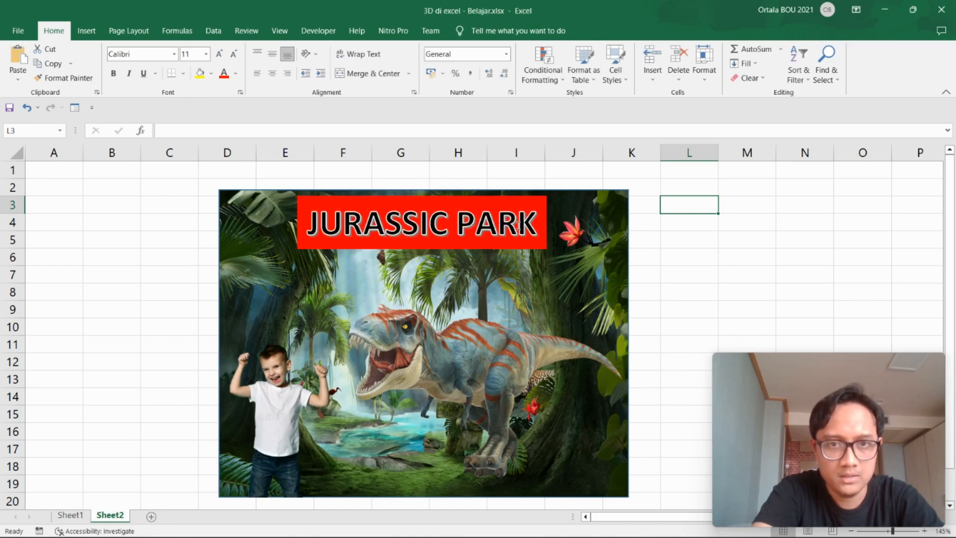
Edit the points of the title's red box, moving its four corners to form a slanted parallelogram-like banner.
click(503, 203)
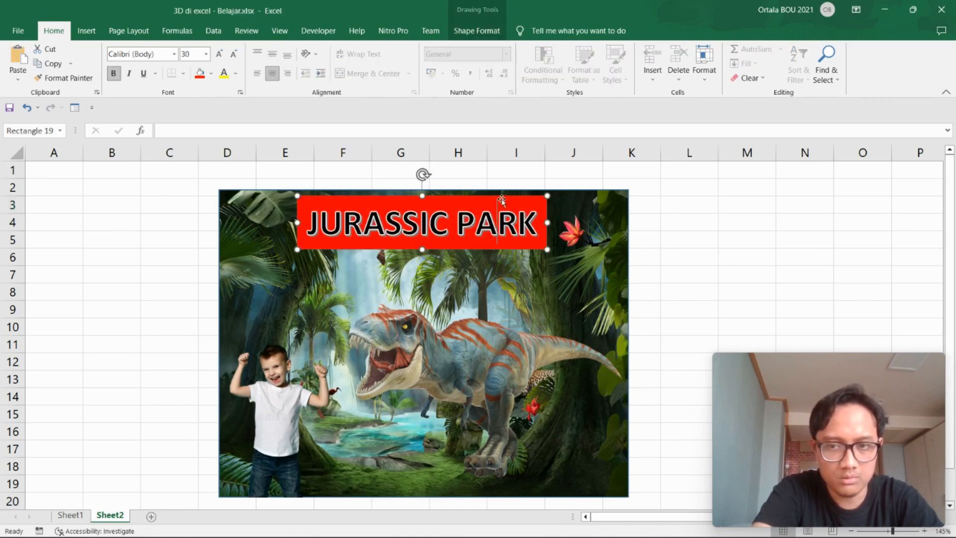
click(473, 29)
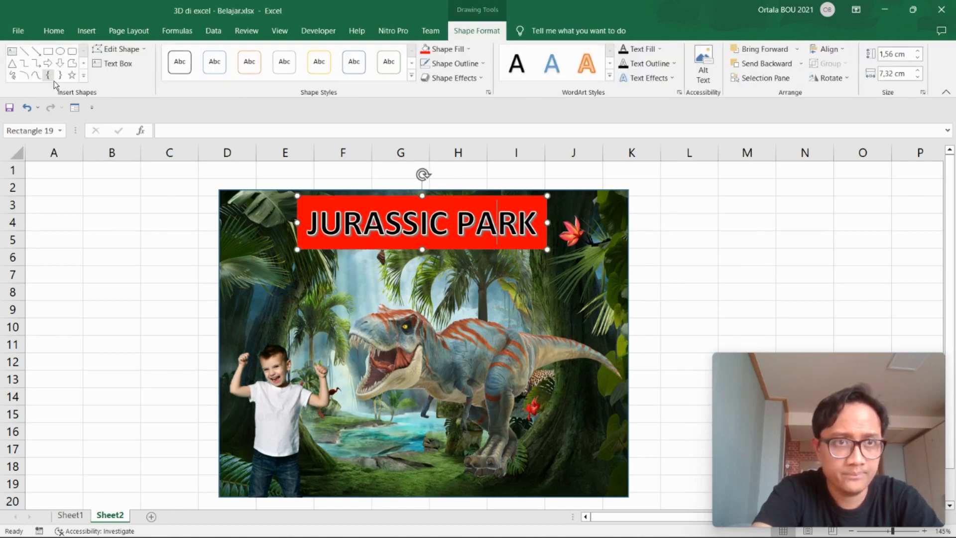
click(145, 50)
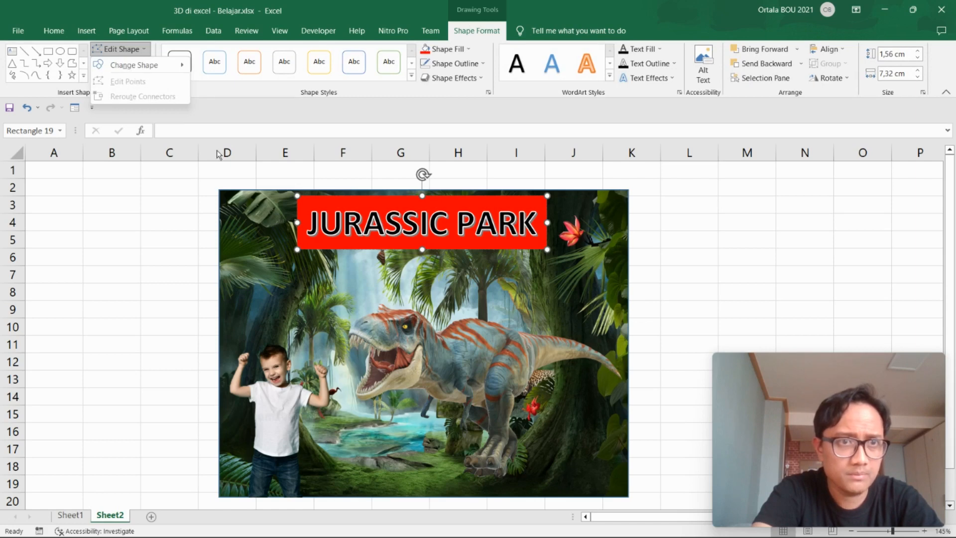
key(Escape)
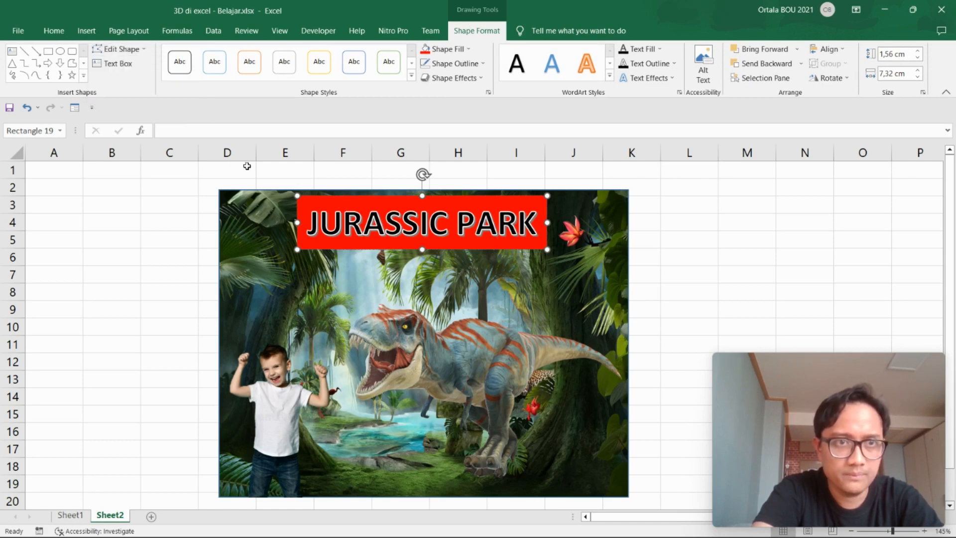
click(137, 52)
click(127, 79)
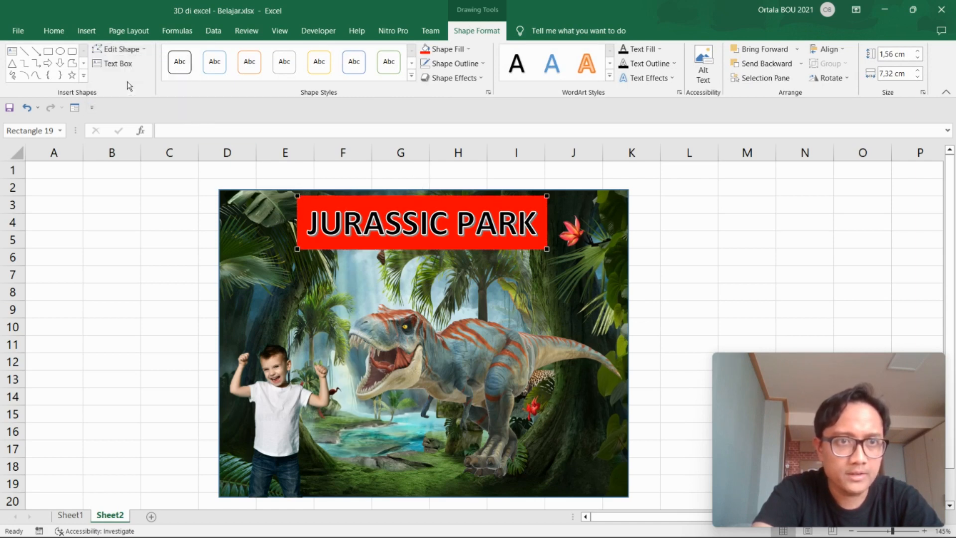
drag(295, 248, 289, 253)
drag(546, 196, 561, 199)
drag(546, 248, 541, 247)
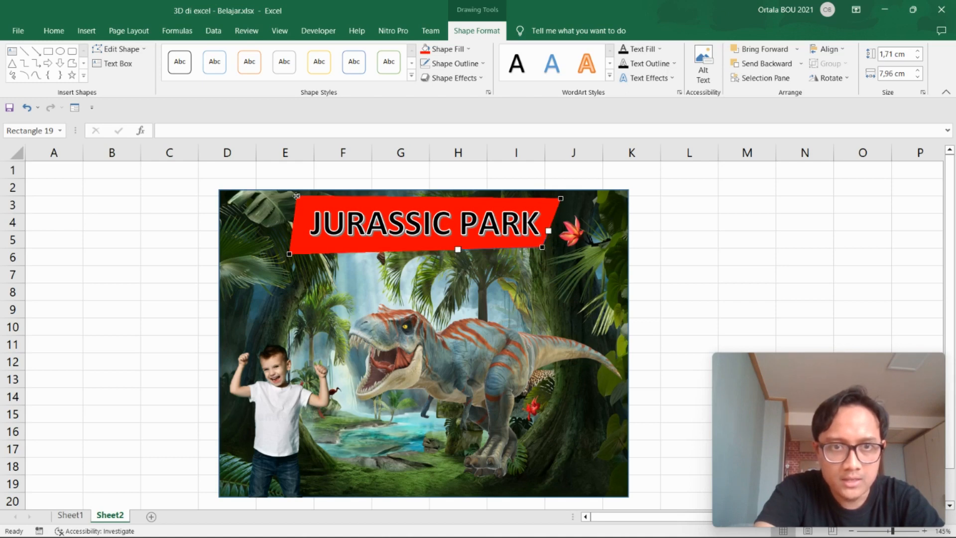
drag(296, 196, 302, 199)
click(747, 224)
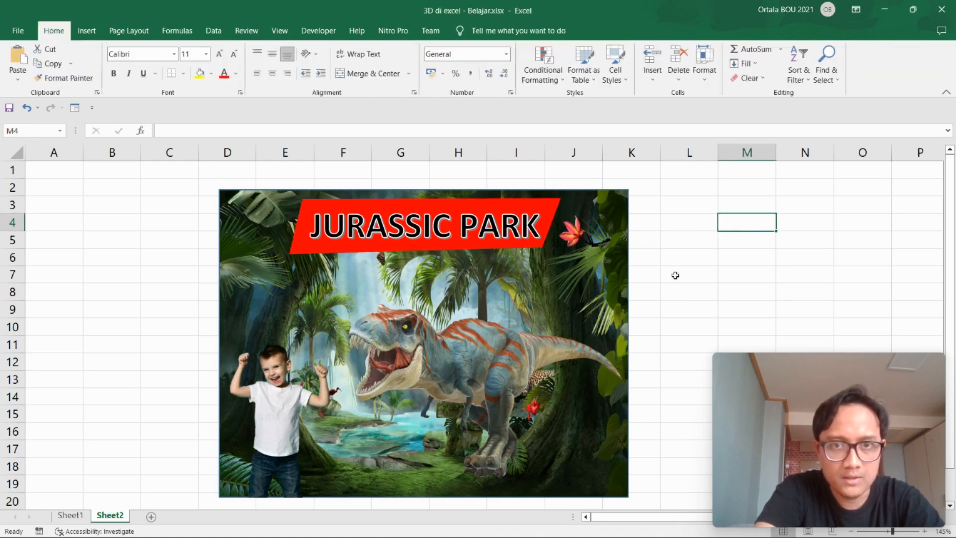
click(721, 257)
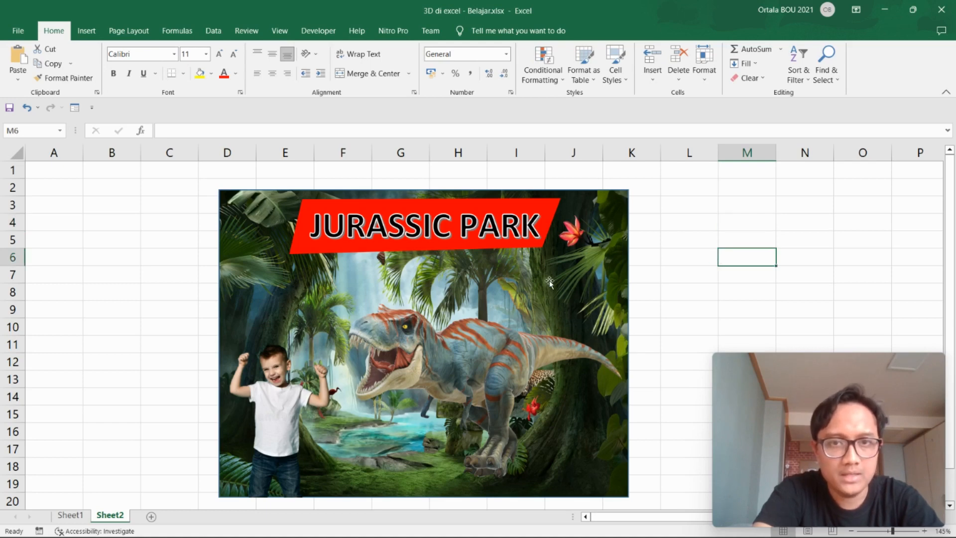
Select the title banner, jungle picture, dinosaur model and cut-out boy together and group them into one object.
click(461, 249)
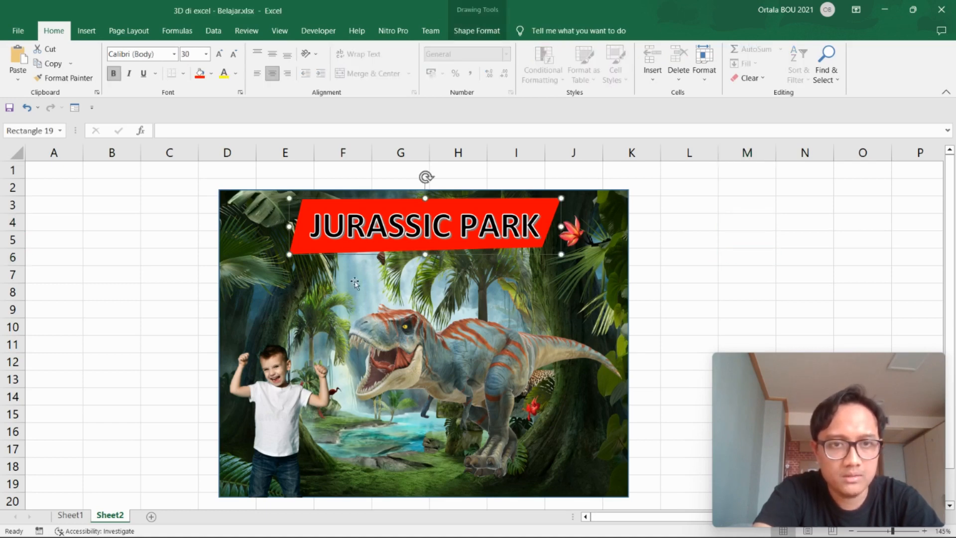
ctrl+click(229, 249)
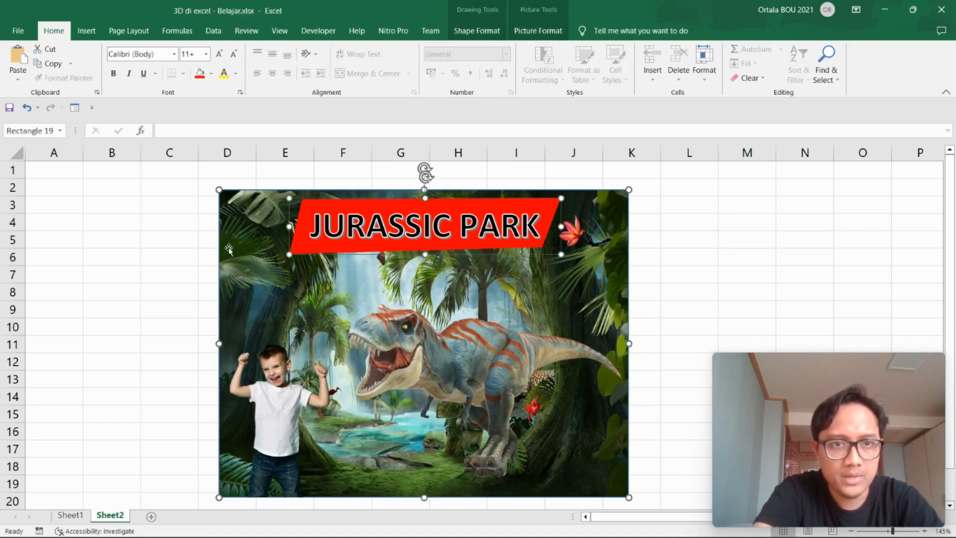
ctrl+click(491, 357)
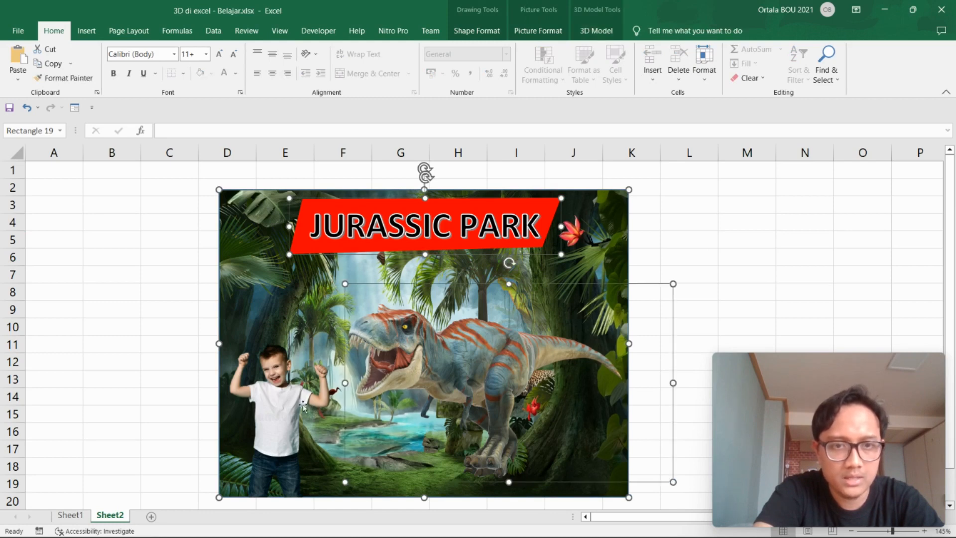
ctrl+click(281, 407)
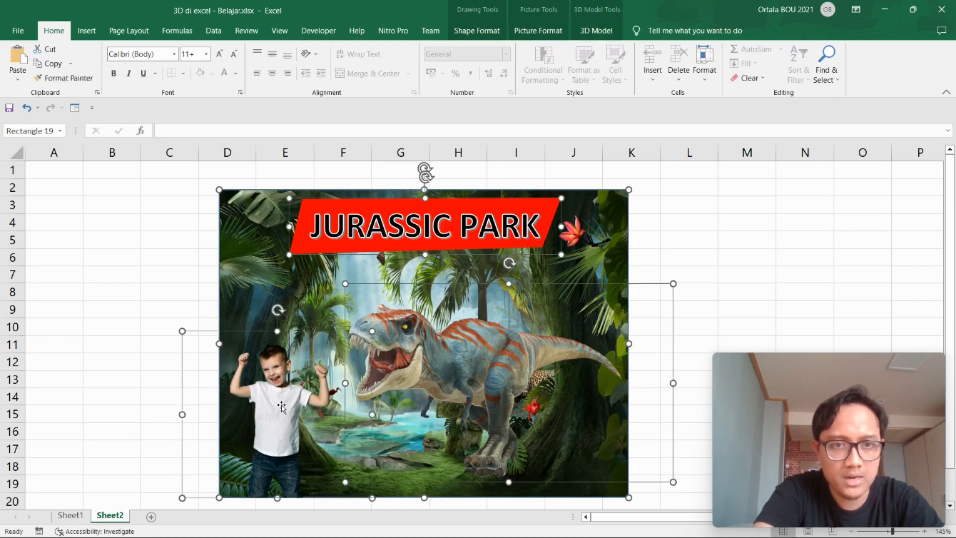
right_click(291, 362)
mouse_move(375, 249)
click(459, 246)
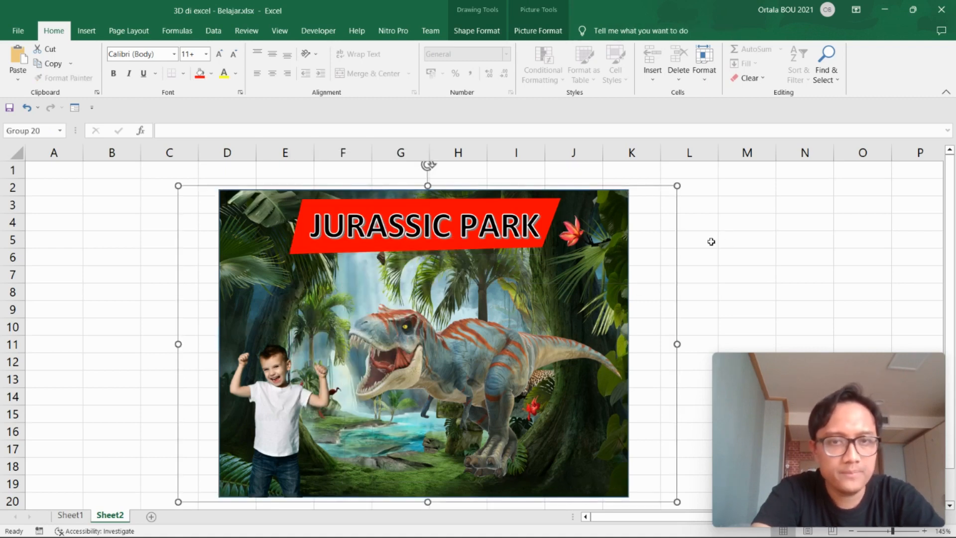
Switch to the open PowerPoint presentation, delete the small picture on its slide and close the presentation.
mouse_move(667, 525)
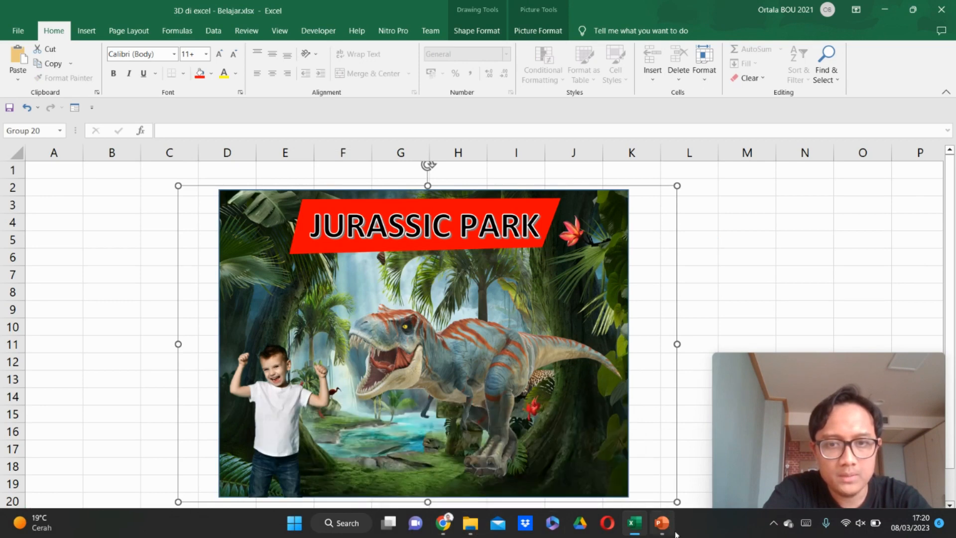
click(663, 532)
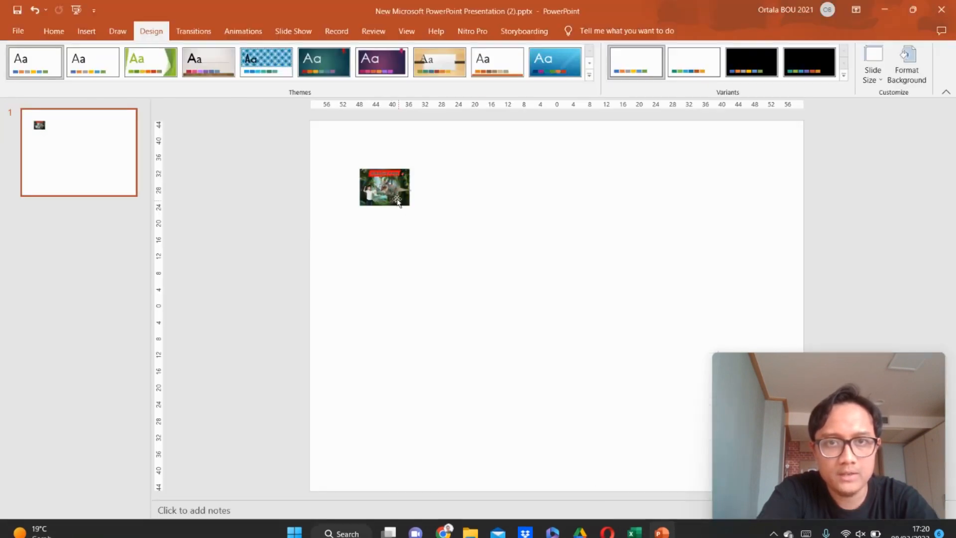
click(387, 190)
key(Delete)
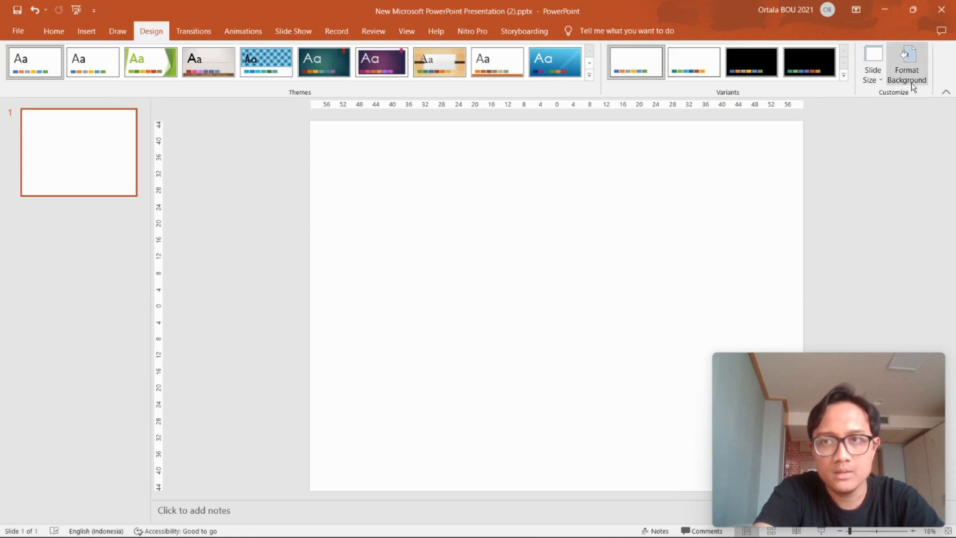
click(941, 9)
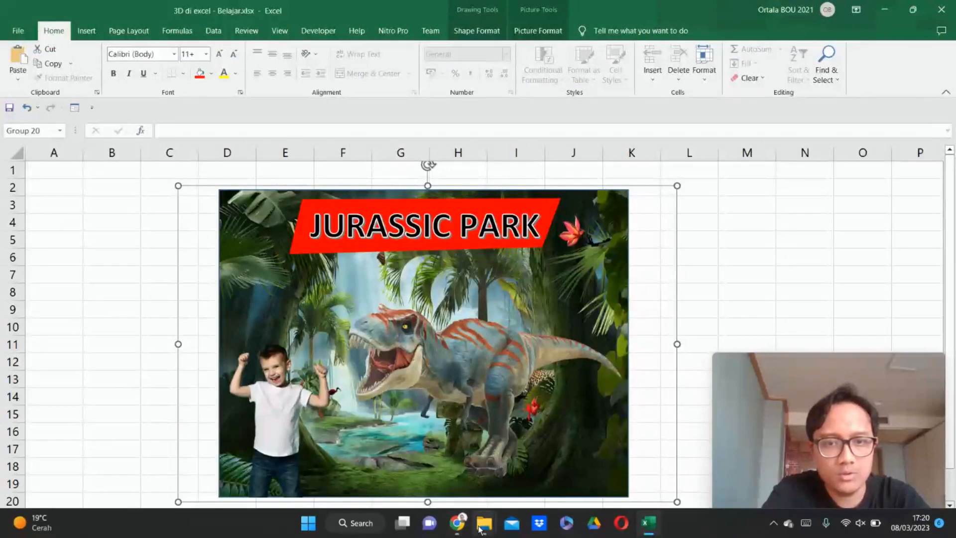
Switch to File Explorer, create a new Microsoft PowerPoint presentation in the 3D di Excel folder and open it.
mouse_move(484, 523)
click(545, 450)
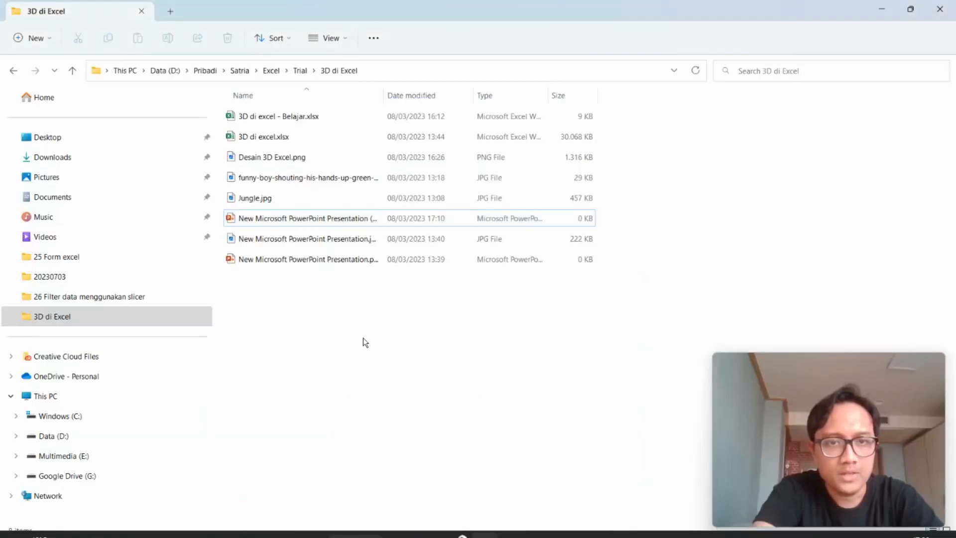
right_click(367, 367)
mouse_move(439, 286)
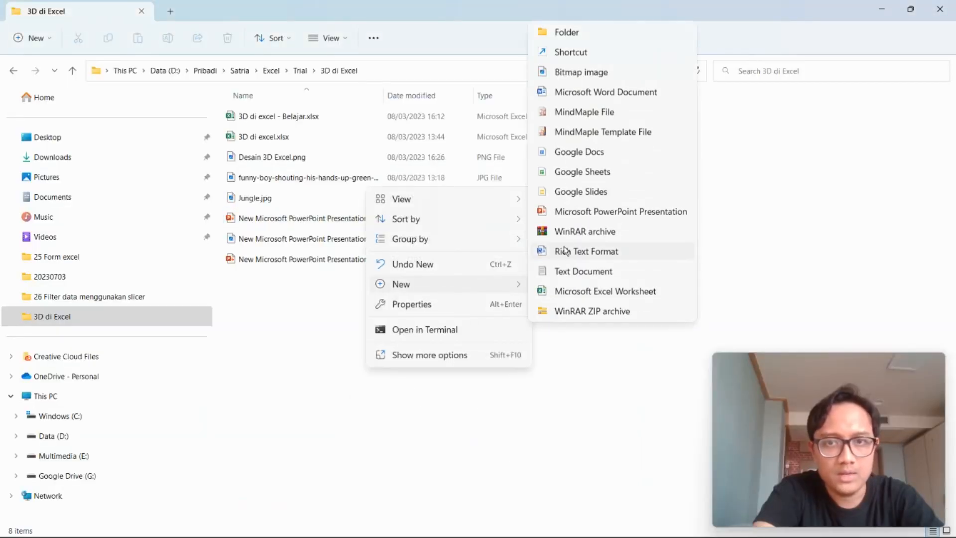
click(588, 212)
key(Return)
key(Return)
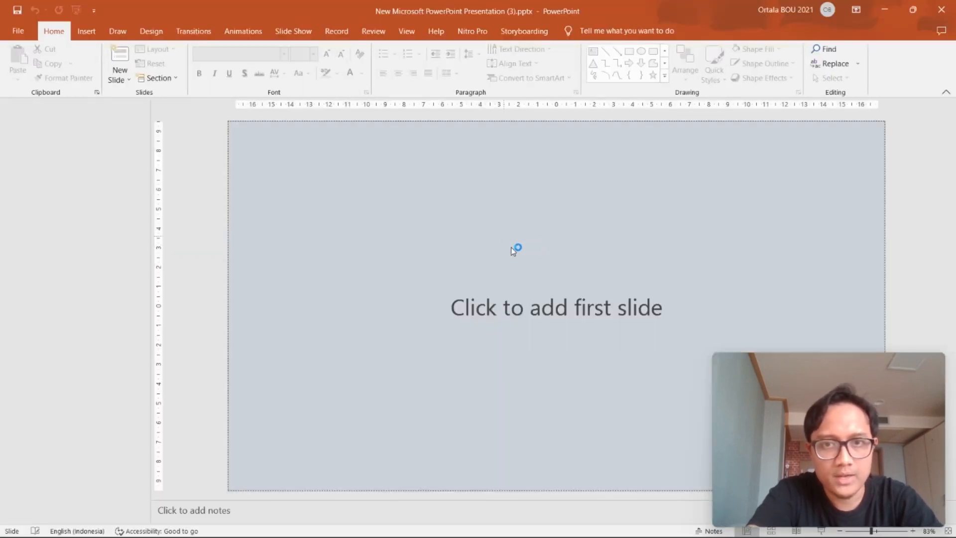
Add the first slide to the empty presentation and delete its title and subtitle placeholders.
click(587, 286)
click(552, 182)
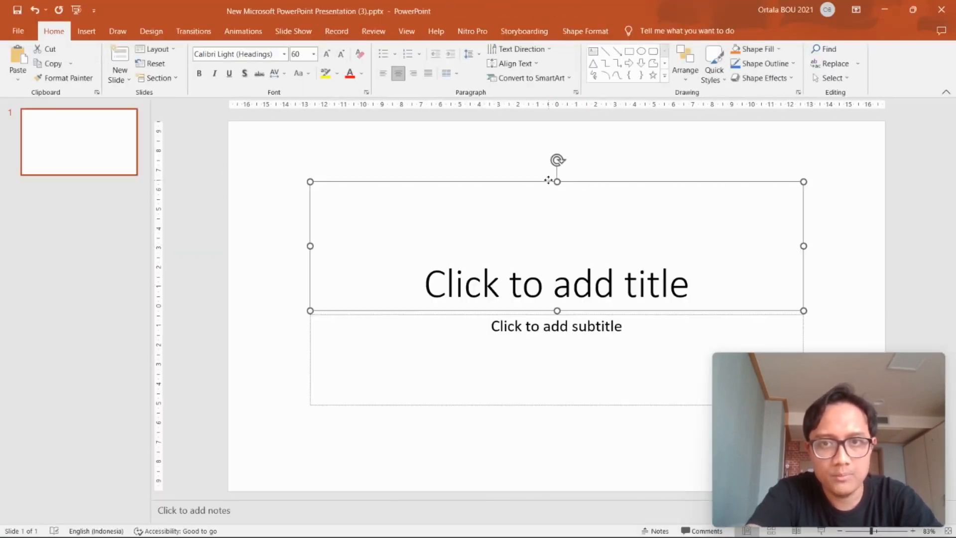
key(Delete)
click(575, 316)
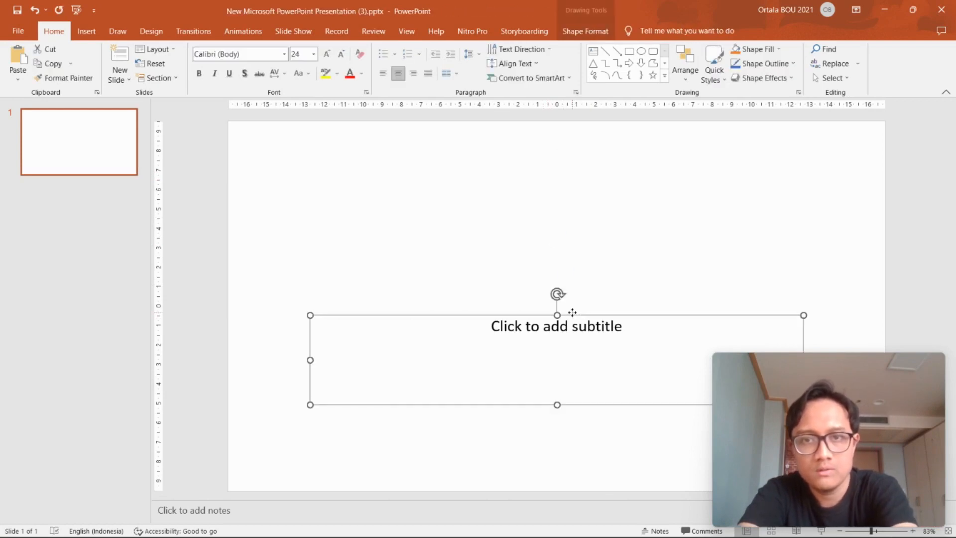
key(Delete)
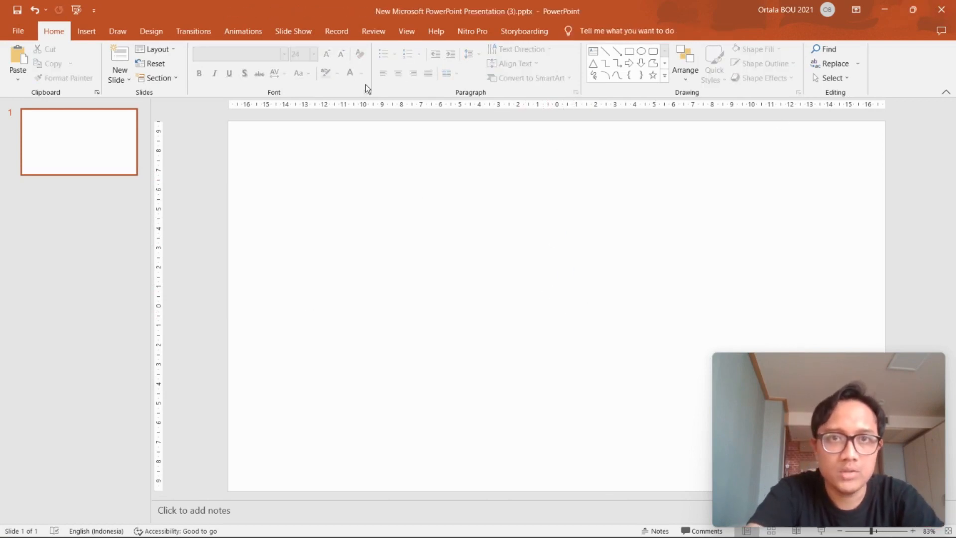
Define a custom slide size with a width of 120 cm and a height of 90 cm.
click(148, 33)
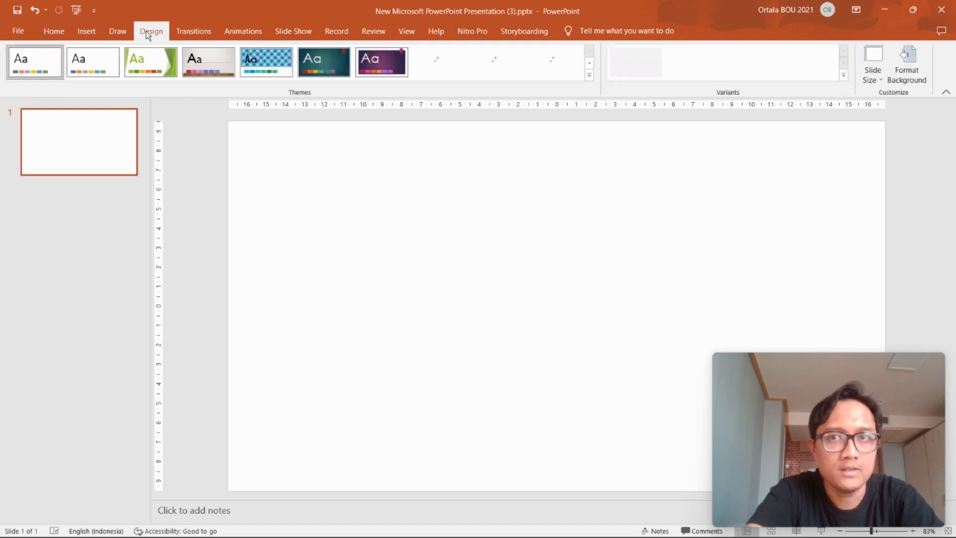
click(879, 80)
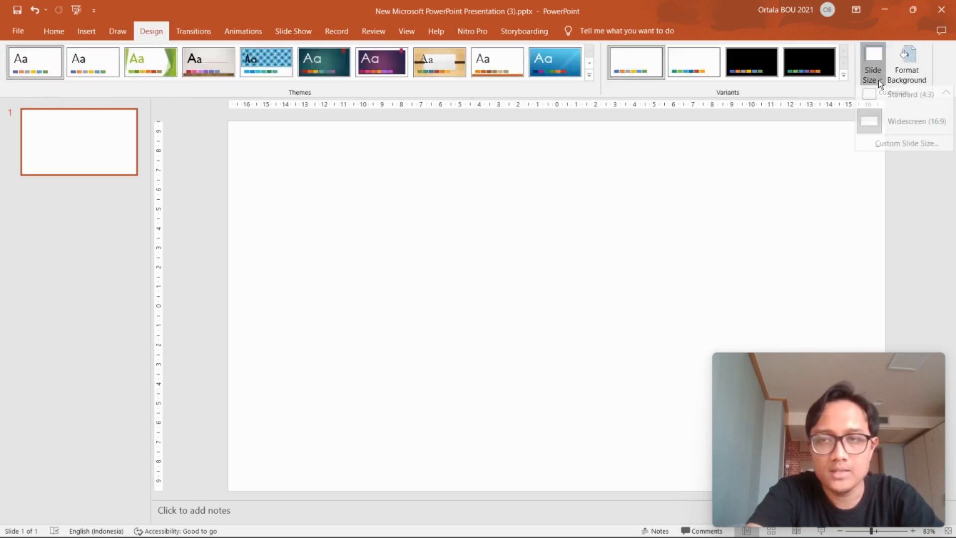
click(895, 145)
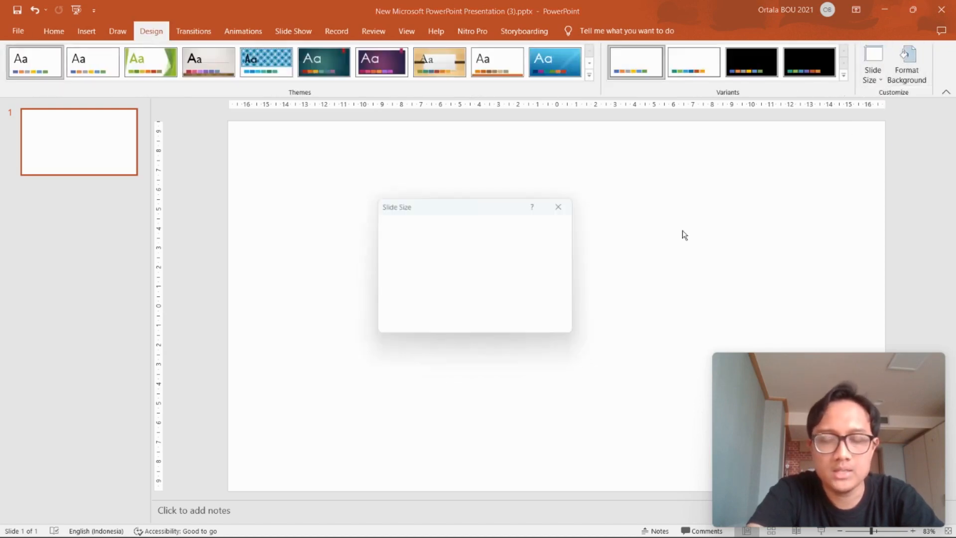
click(398, 257)
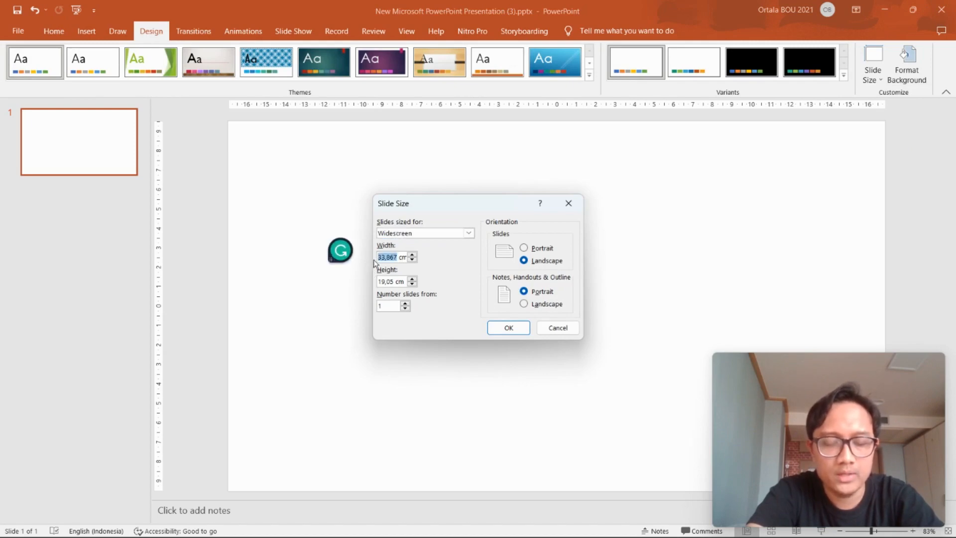
text(120)
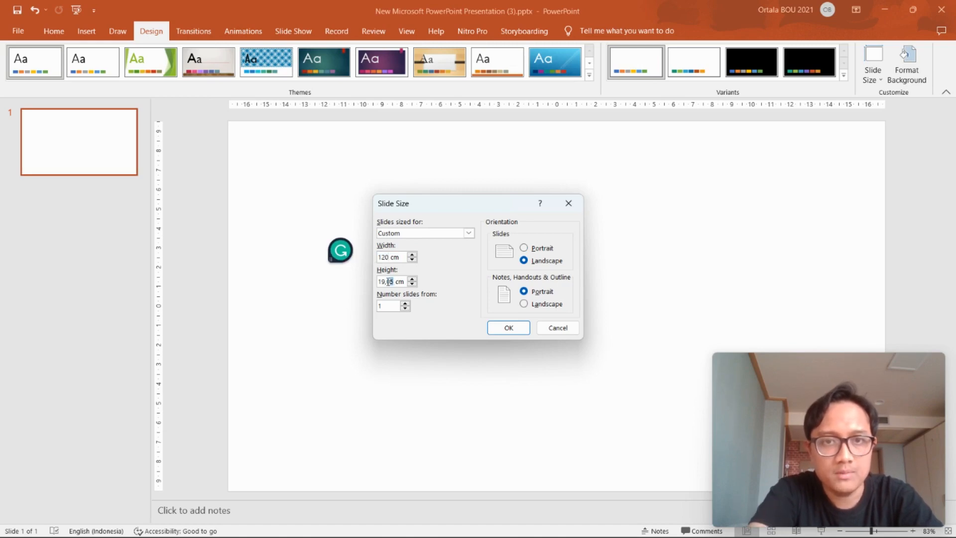
drag(389, 281, 379, 282)
text(90)
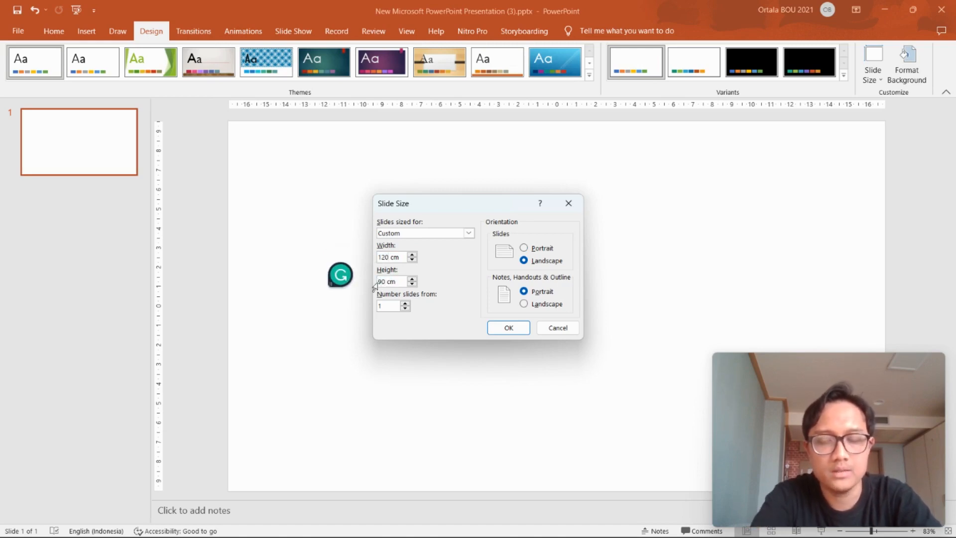